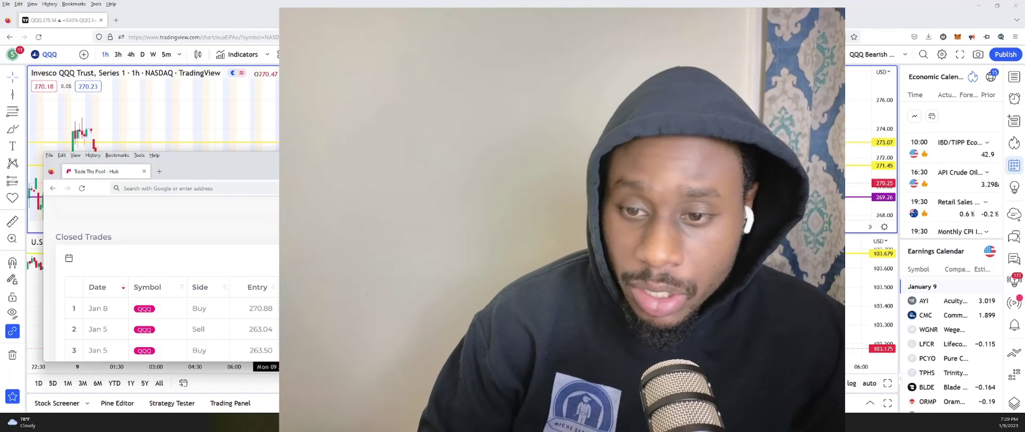
Nudge the Trade The Pool trade history window up and right beside the charts.
drag(358, 171, 375, 156)
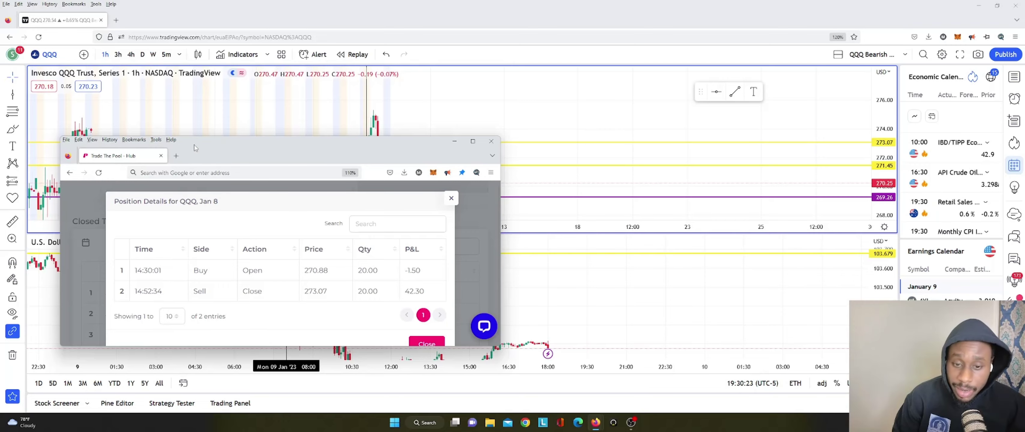
Narrow the Trade The Pool window, shift it to the far left, then lower it below the line tools.
drag(259, 155, 487, 219)
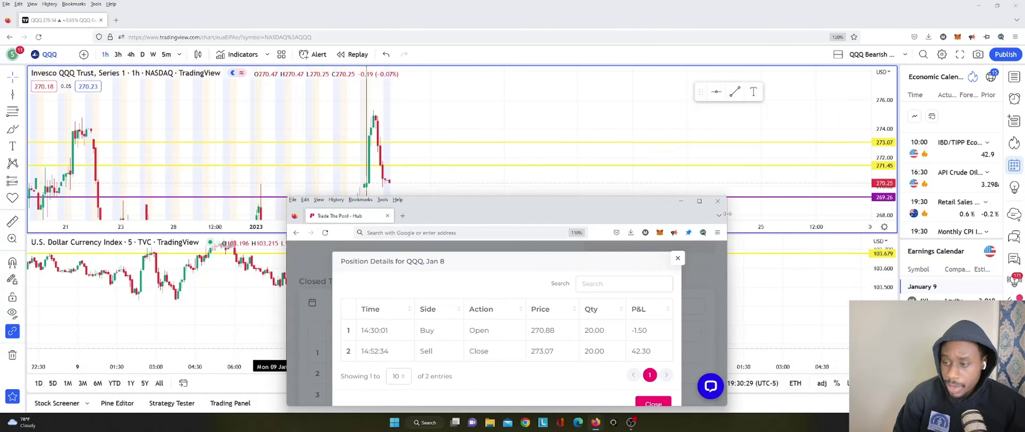
mouse_move(725, 214)
mouse_down()
mouse_move(695, 214)
mouse_move(720, 215)
mouse_up()
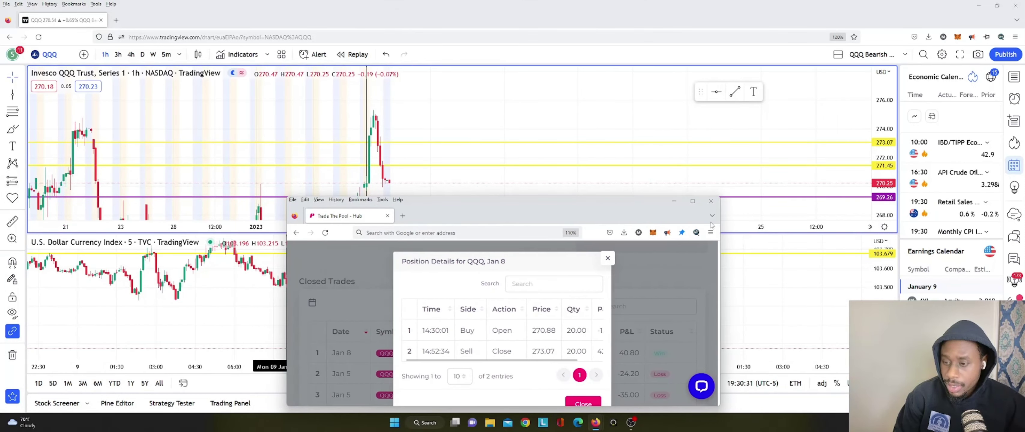
drag(546, 210, 267, 209)
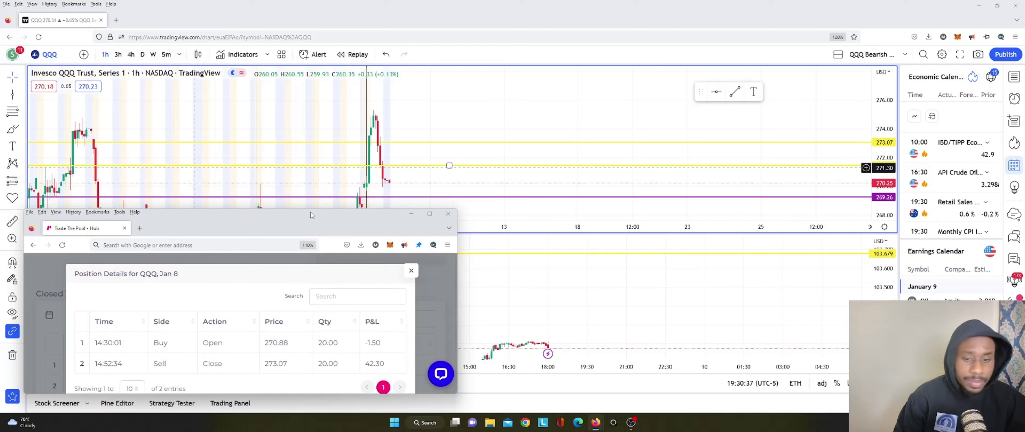
click(22, 96)
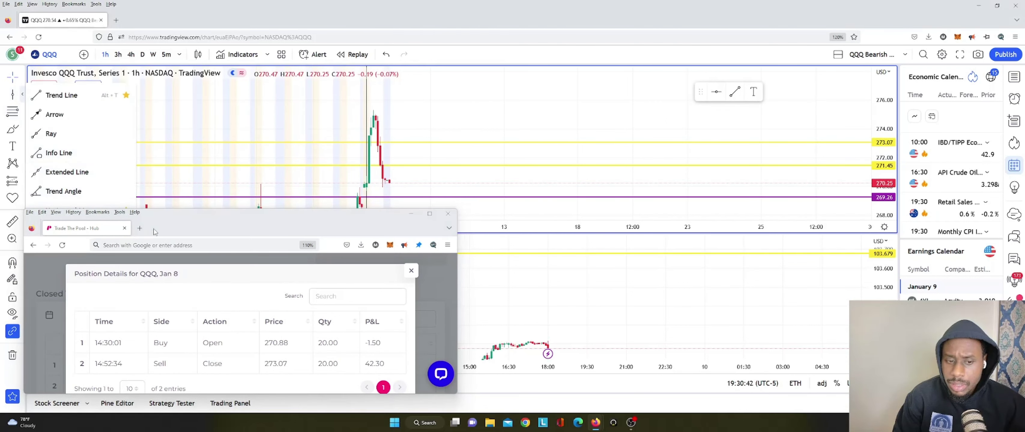
drag(202, 222, 170, 88)
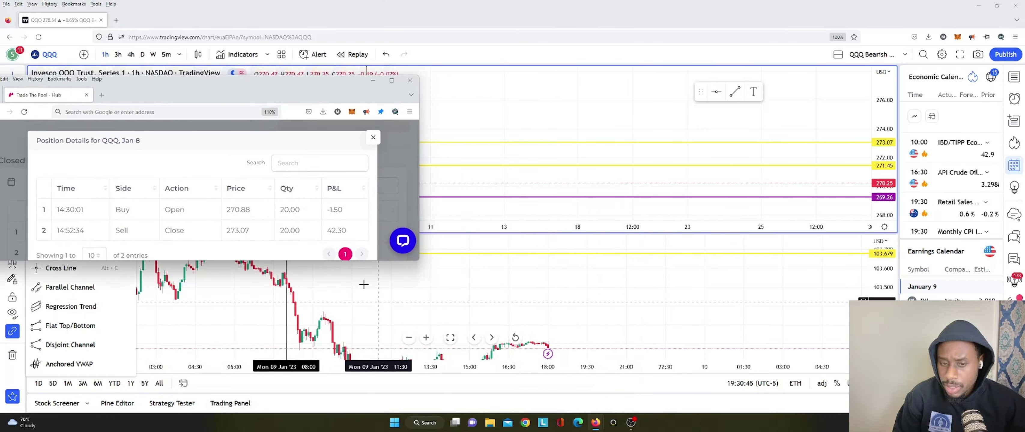
Activate the DXY pane and move the trade window right to uncover the QQQ chart.
click(219, 298)
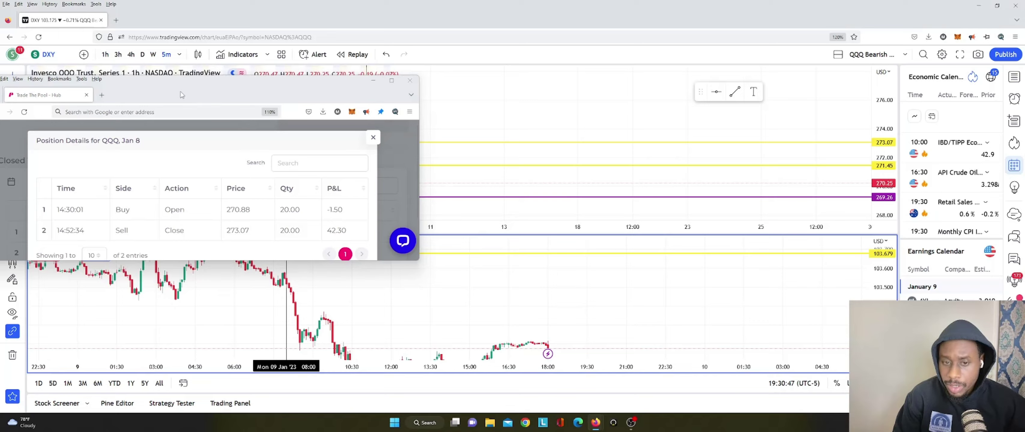
drag(181, 94, 664, 72)
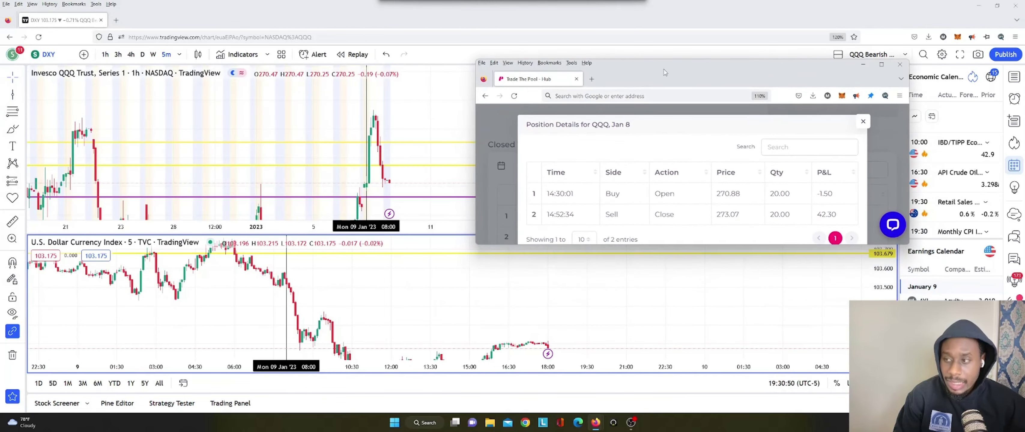
click(213, 281)
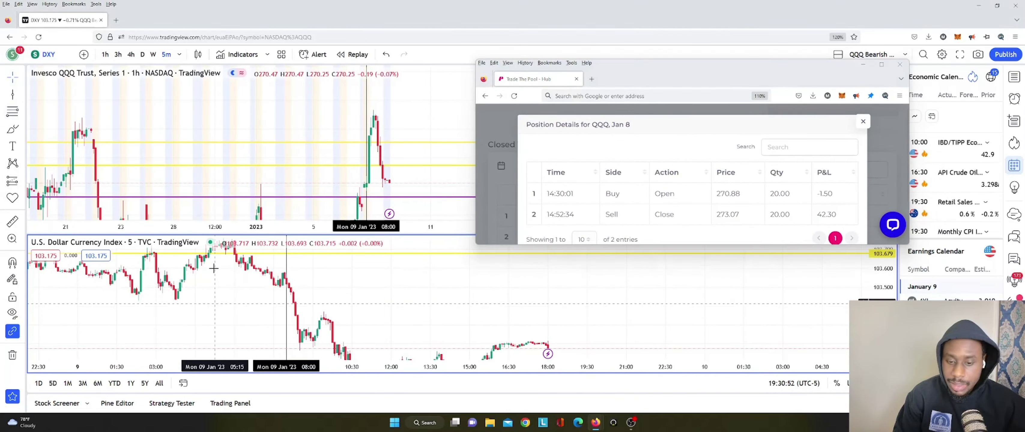
Switch DXY to 1-hour candles and center the Jan 9 drop.
click(106, 55)
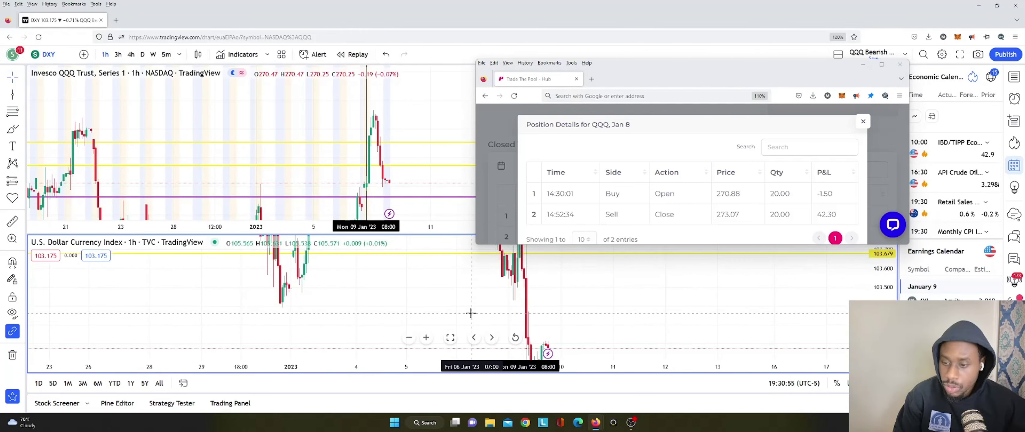
drag(471, 313, 311, 287)
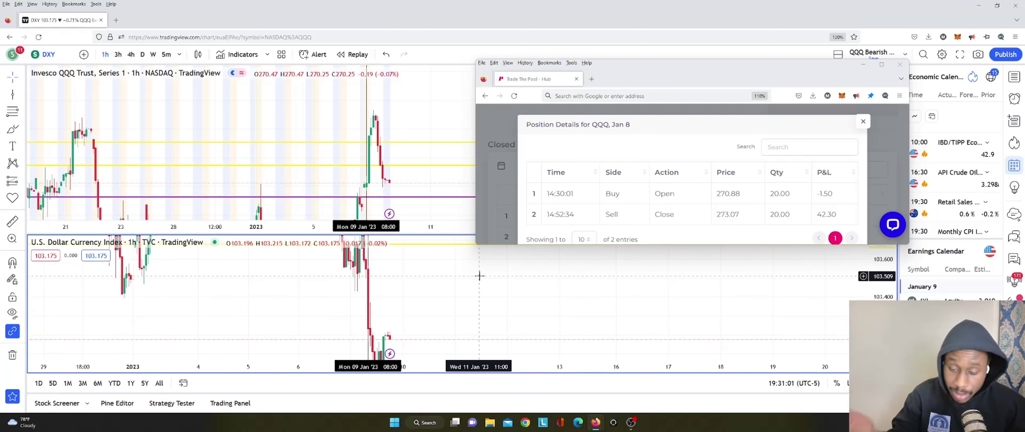
drag(421, 287, 310, 356)
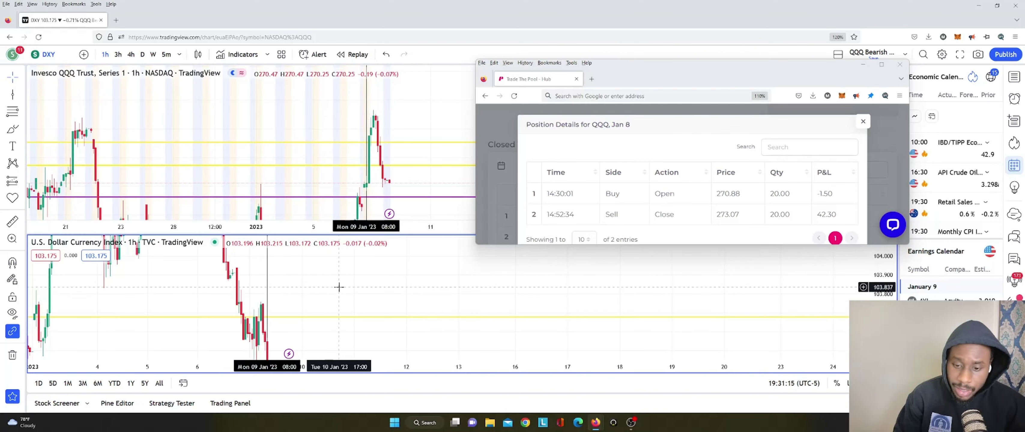
drag(338, 286, 300, 229)
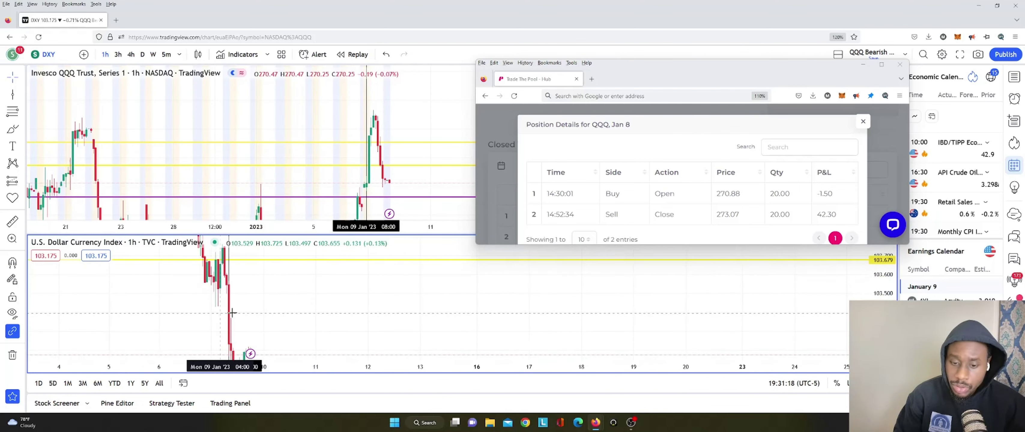
drag(258, 309, 275, 228)
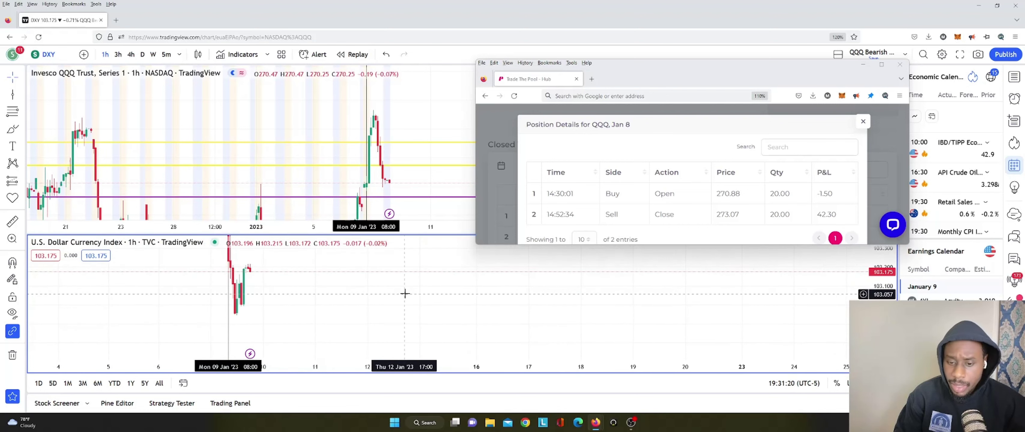
click(314, 116)
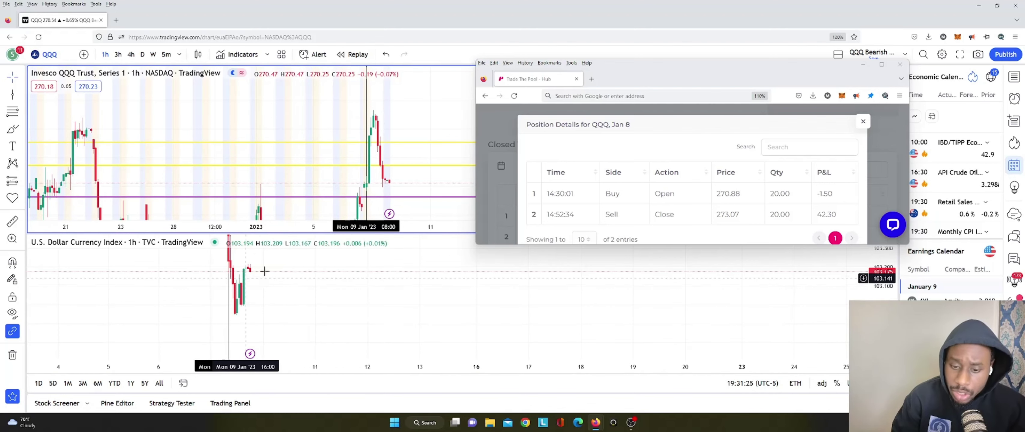
drag(321, 287, 397, 359)
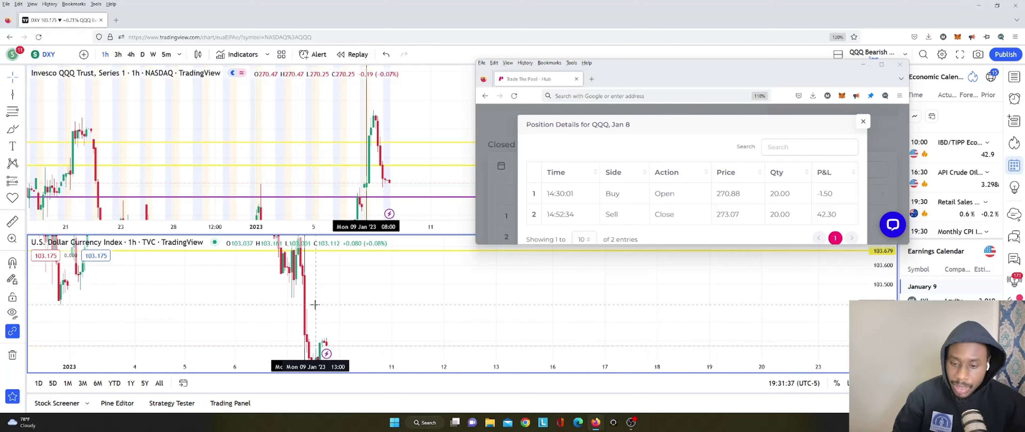
drag(340, 272, 396, 300)
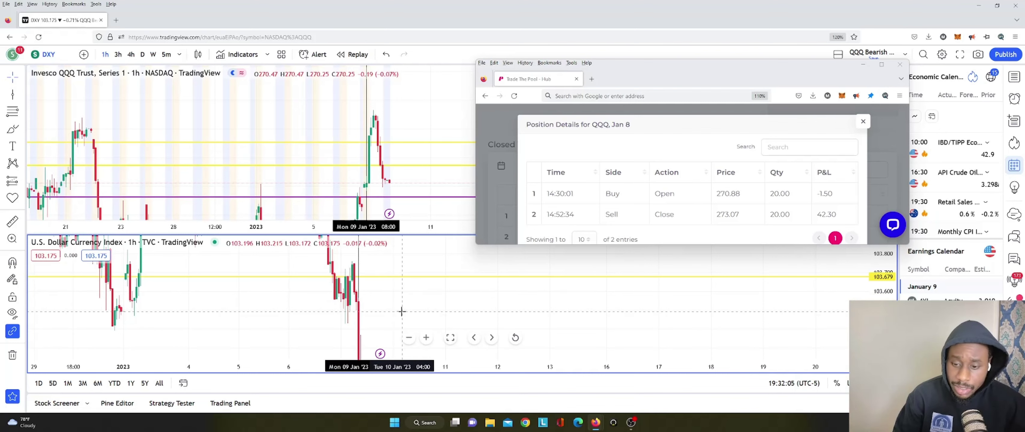
drag(361, 319, 341, 265)
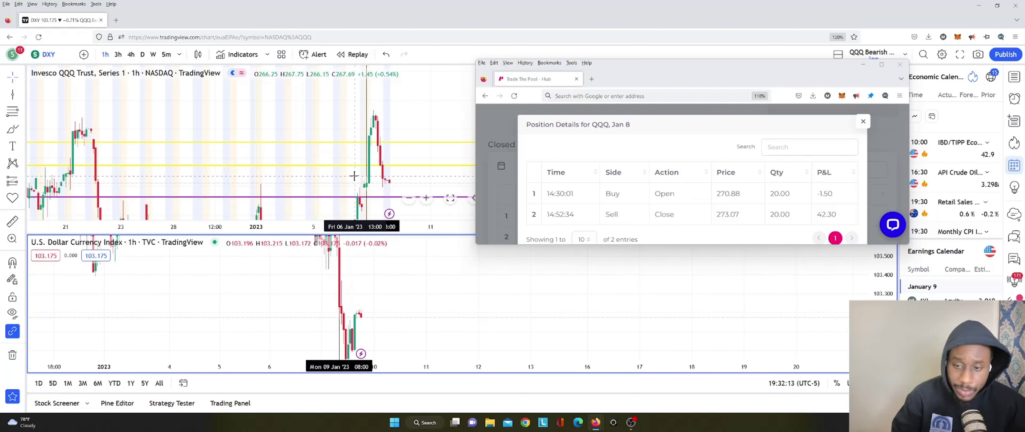
Draw a red horizontal ray from the Jan 9 QQQ candle and set it at 270.88.
drag(349, 178, 303, 178)
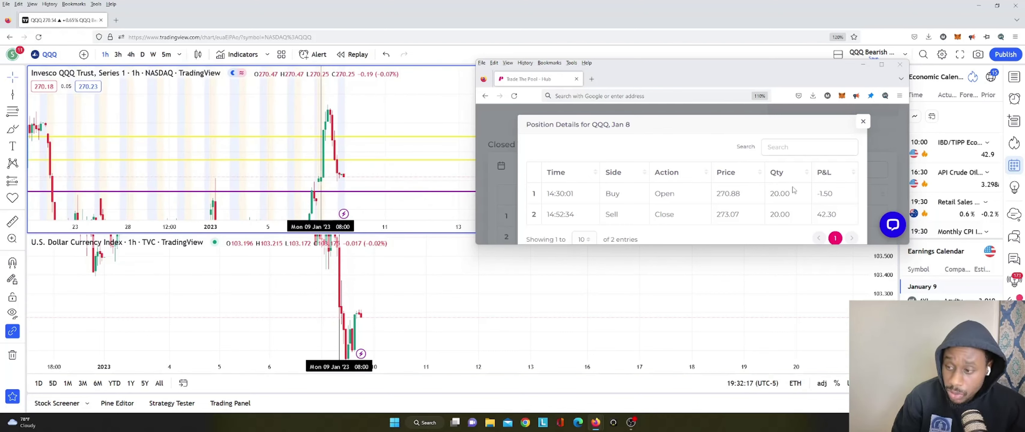
click(23, 98)
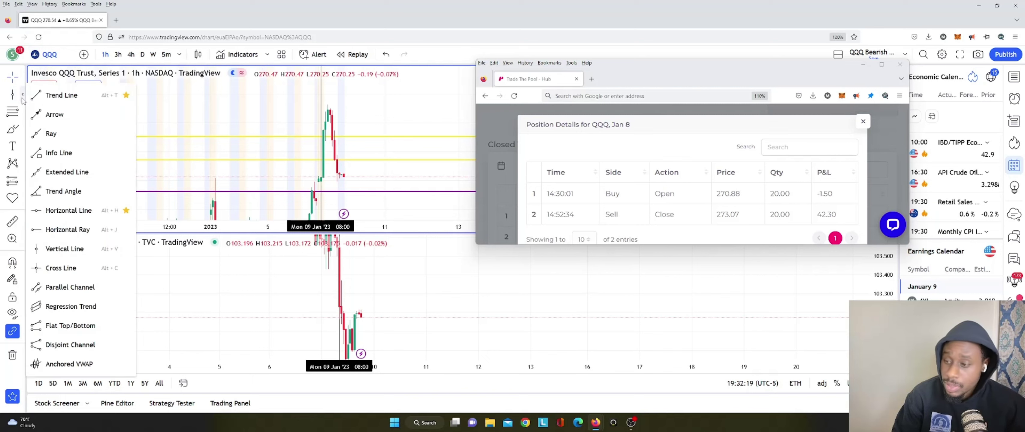
click(68, 229)
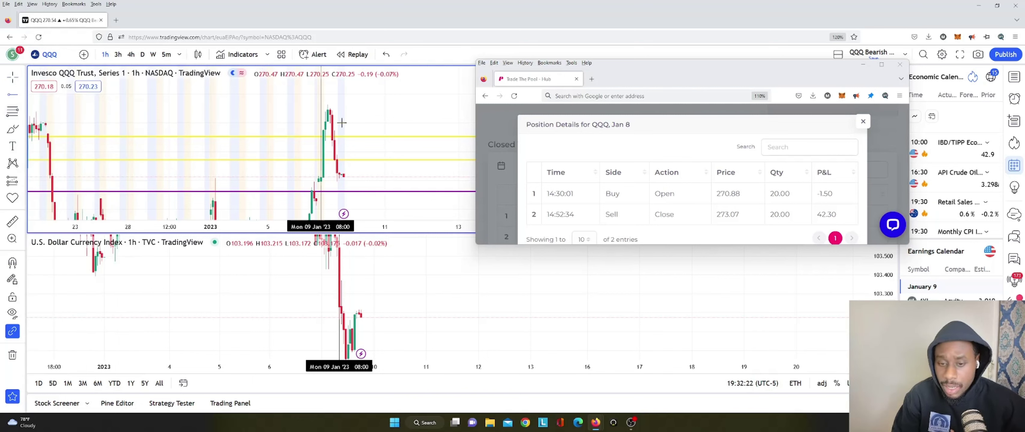
click(325, 156)
drag(682, 77, 234, 270)
drag(335, 160, 336, 171)
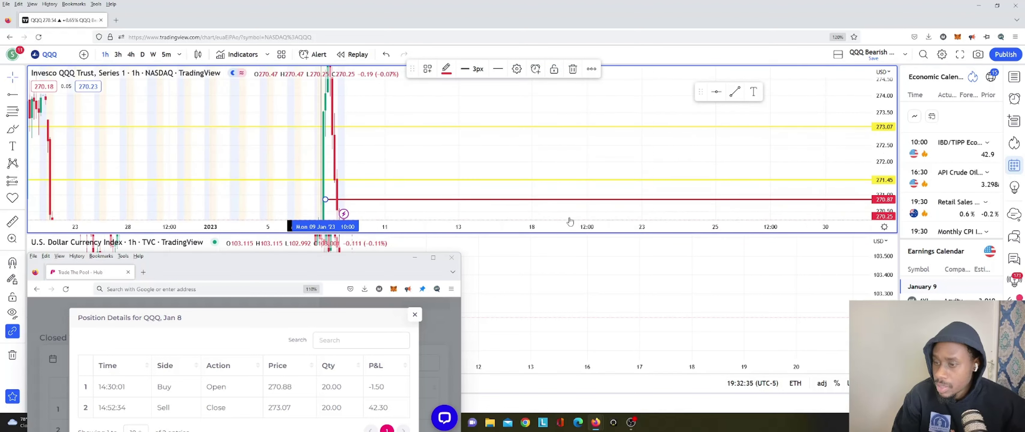
drag(543, 203, 541, 200)
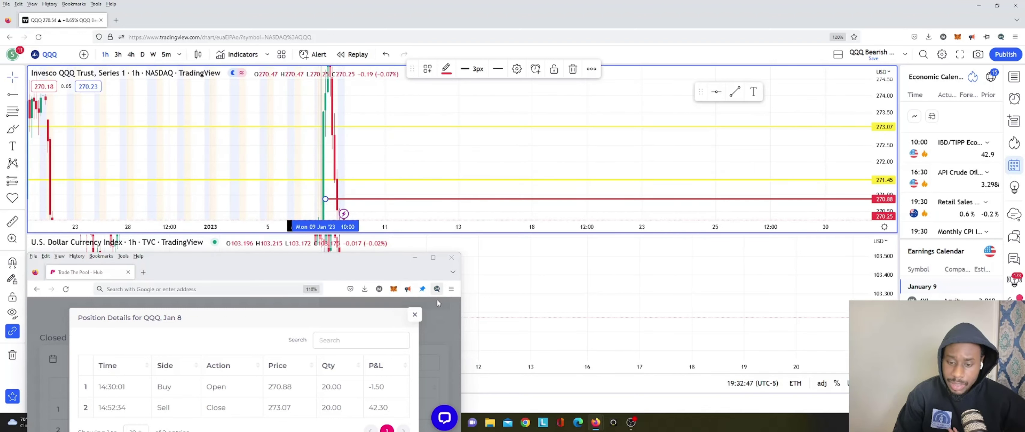
Shift the trade window aside and add a QQQ ray near the 273.07 exit price.
drag(309, 272, 445, 168)
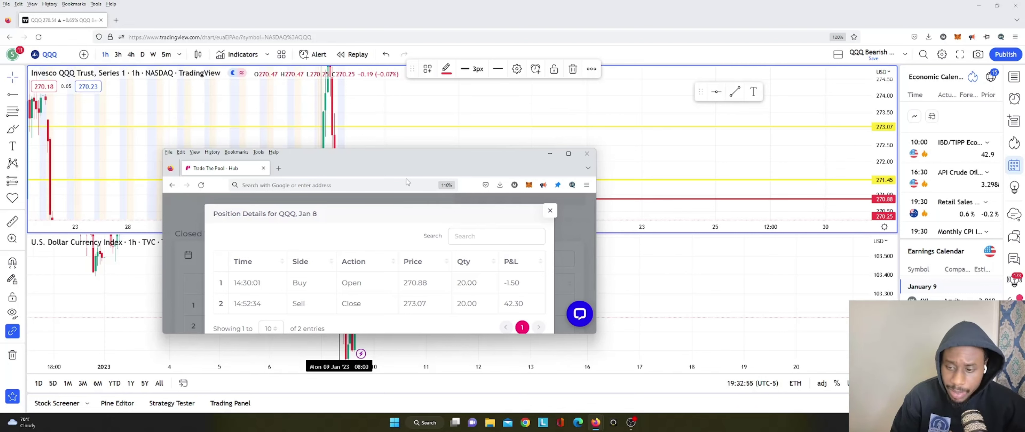
drag(401, 167, 626, 139)
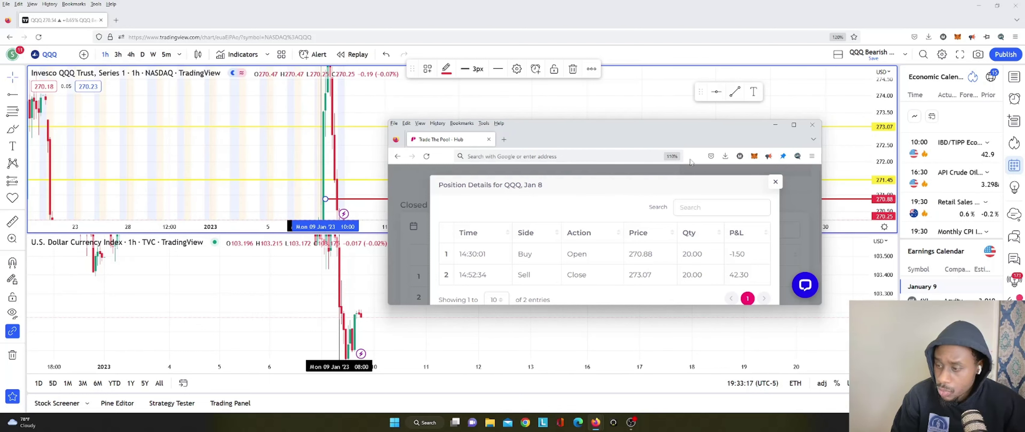
drag(633, 128, 592, 239)
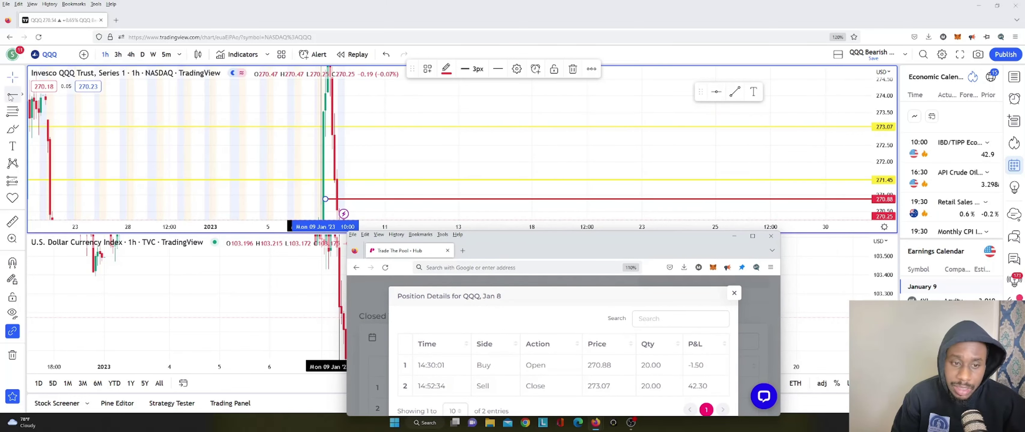
click(326, 199)
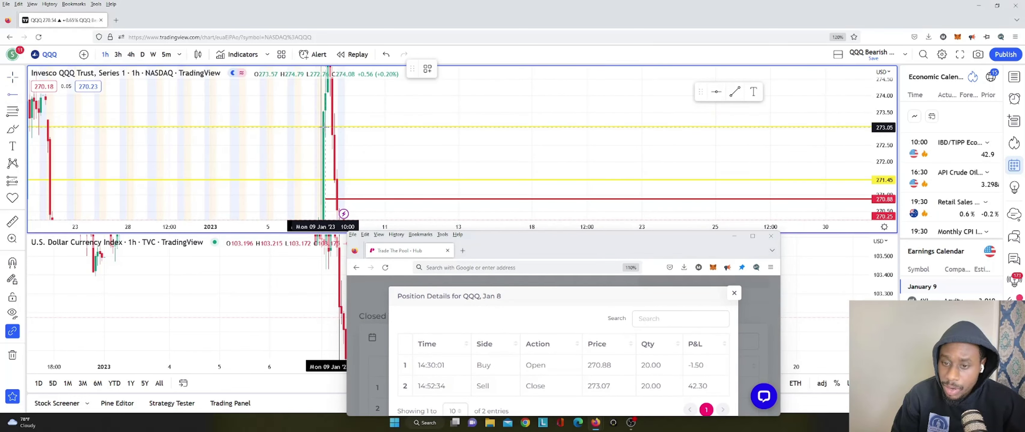
click(324, 127)
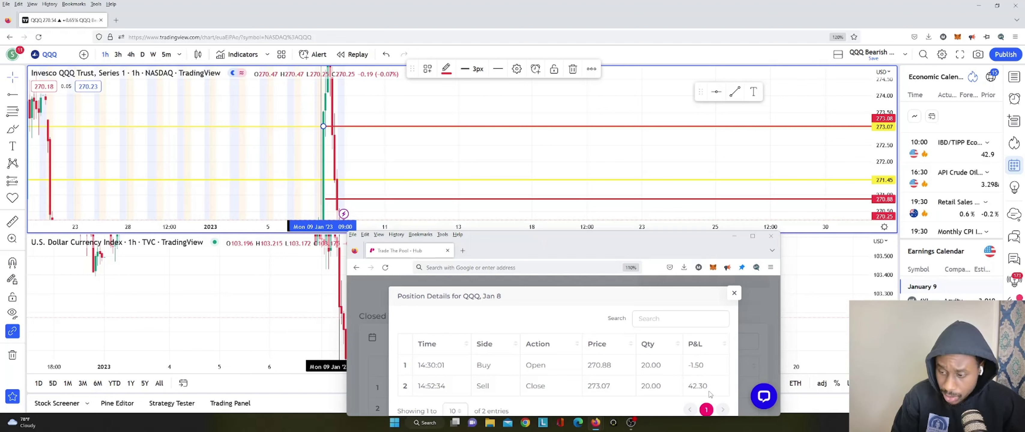
Close the position details, then close the Trade The Pool log window.
click(733, 297)
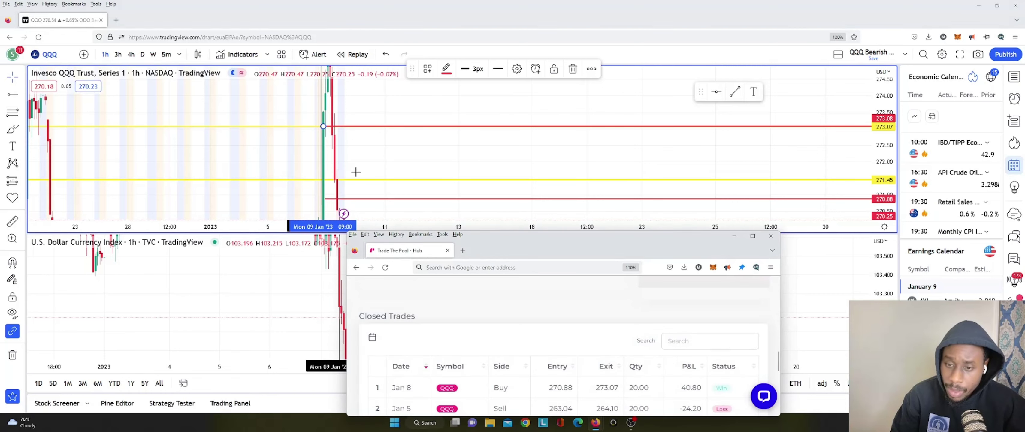
drag(424, 149, 419, 175)
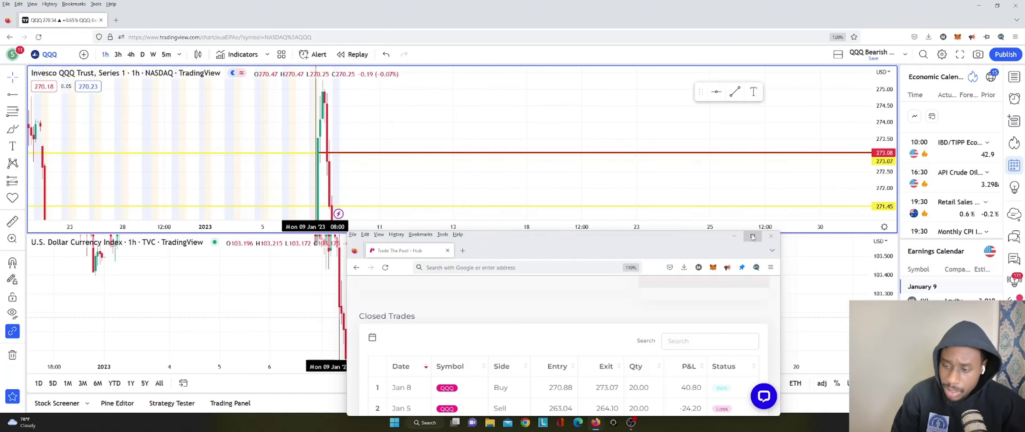
drag(527, 249, 486, 147)
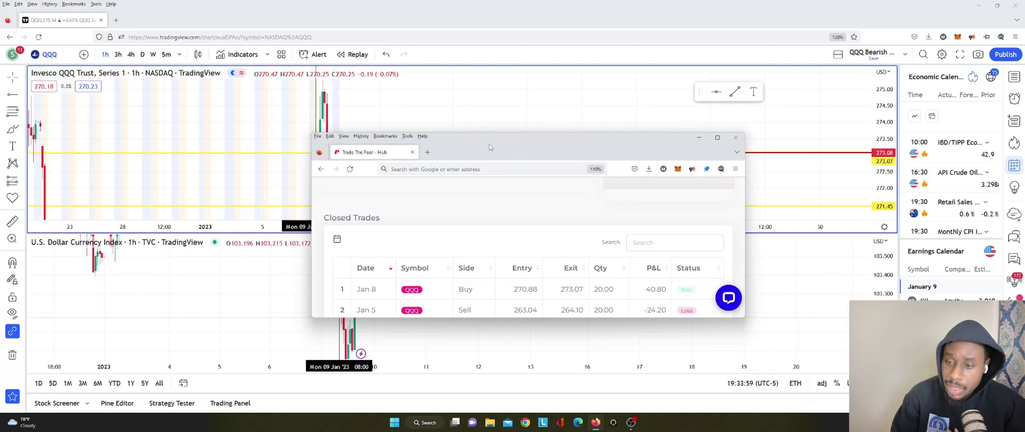
drag(532, 148, 435, 148)
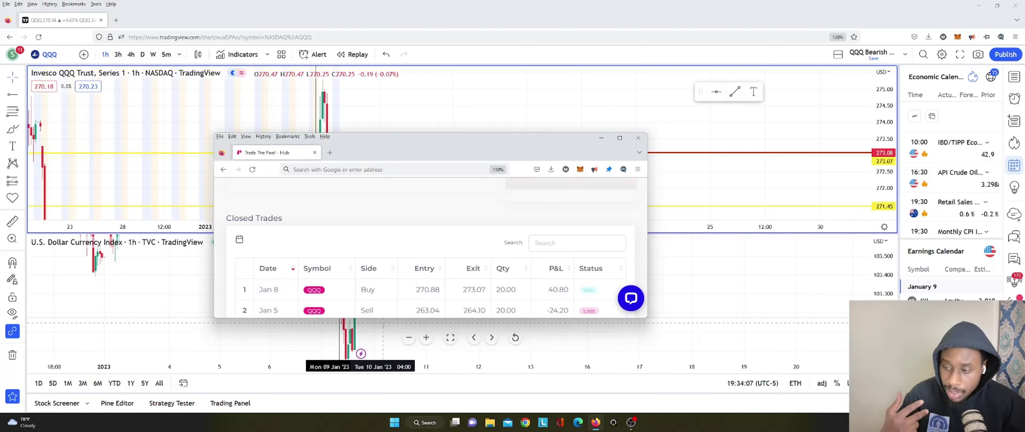
click(645, 141)
Compress the DXY price scale and switch DXY to 5-minute candles.
click(394, 324)
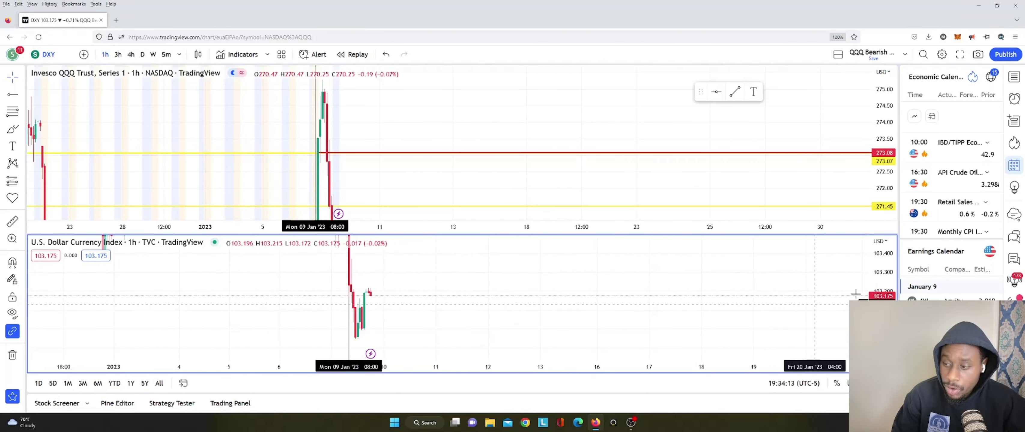
drag(877, 285, 877, 305)
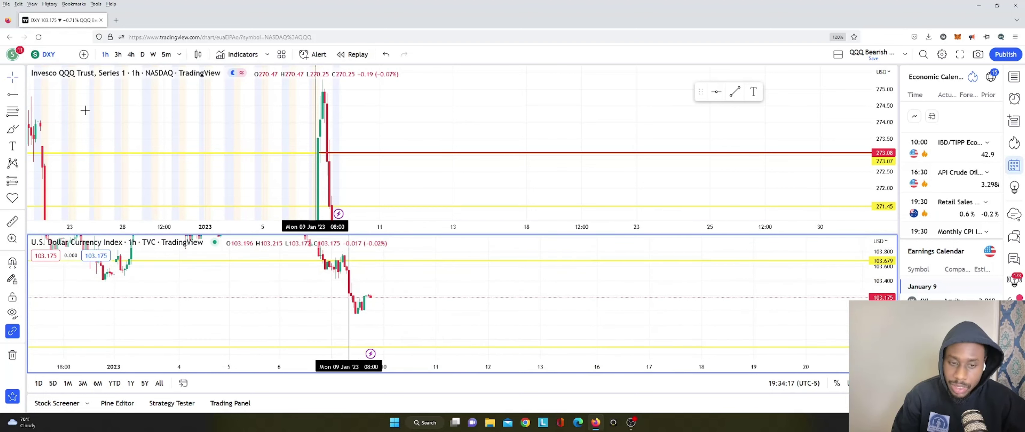
click(166, 59)
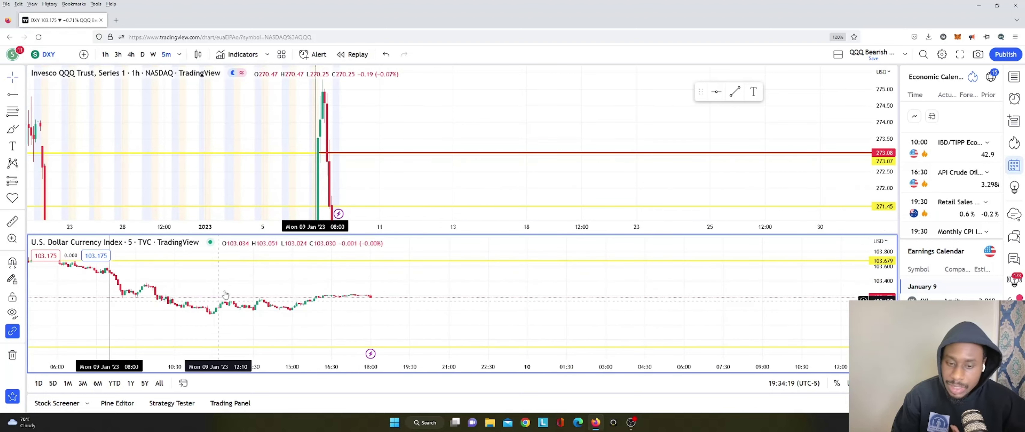
drag(277, 281, 313, 282)
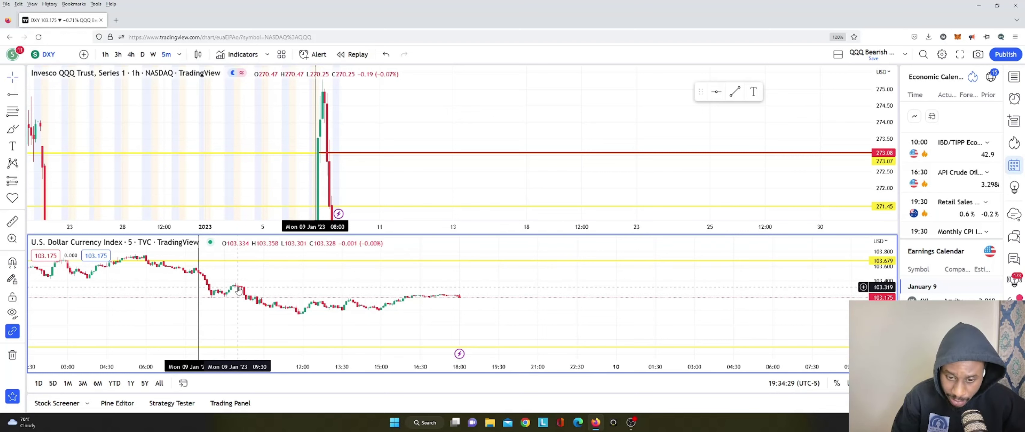
scroll(238, 291, up, 3)
Pan the DXY 5-minute chart to centre the Jan 9 midday candles.
drag(115, 291, 573, 283)
drag(222, 279, 284, 275)
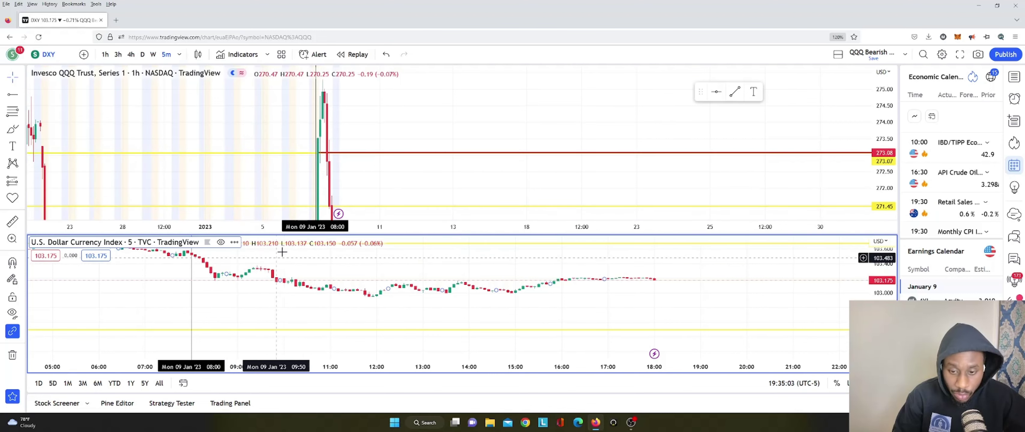
drag(282, 252, 271, 265)
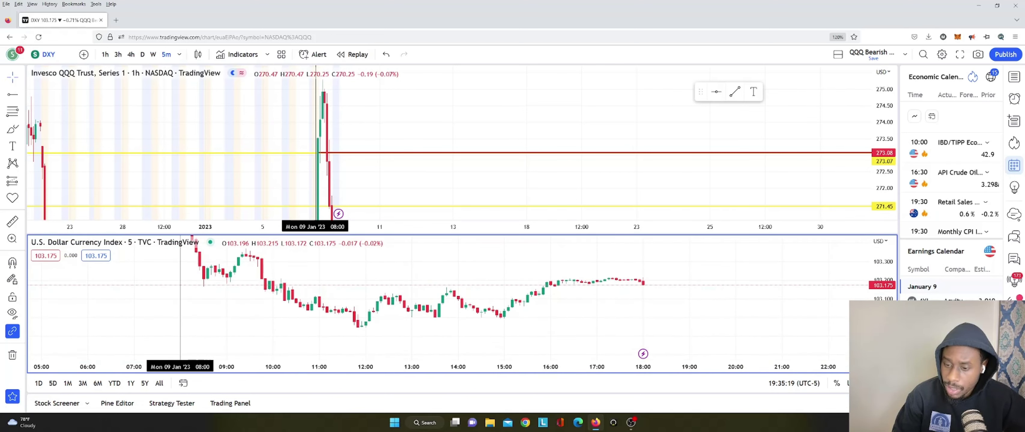
drag(754, 320, 738, 305)
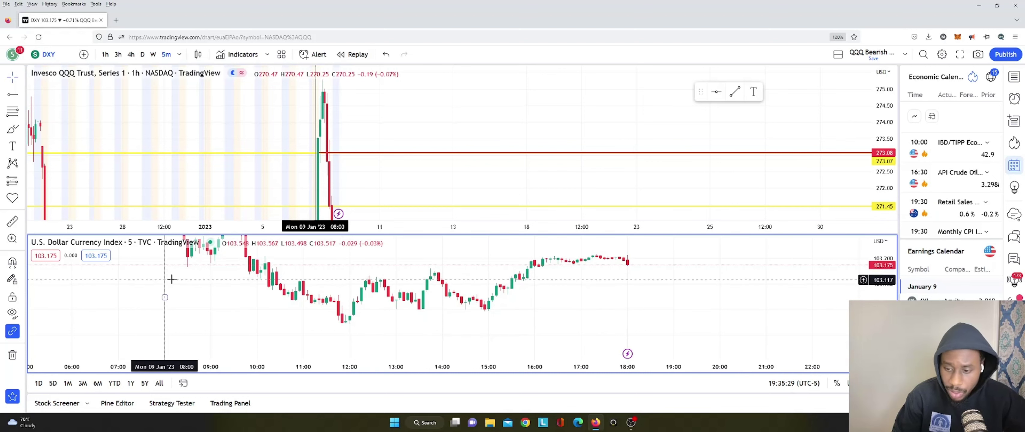
Add a red ray at DXY's Jan 9 11:50 low, then show QQQ's Jan 9 session in 5-minute bars.
click(13, 96)
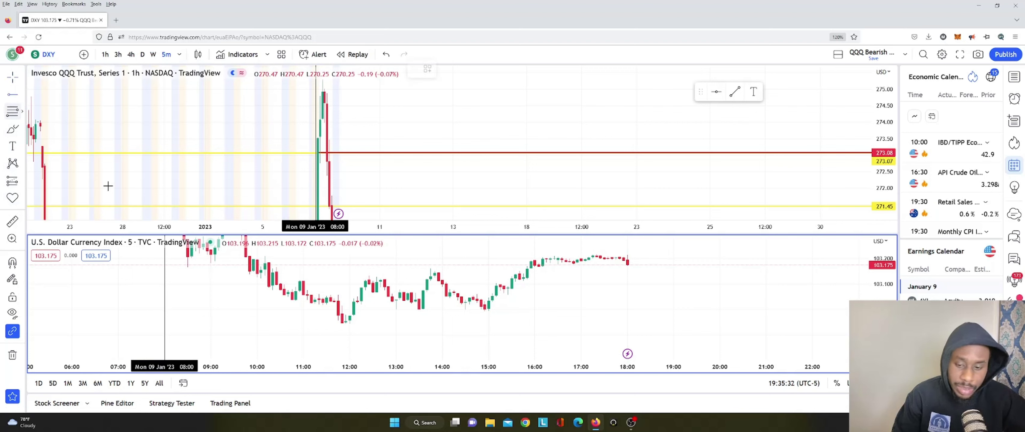
click(338, 323)
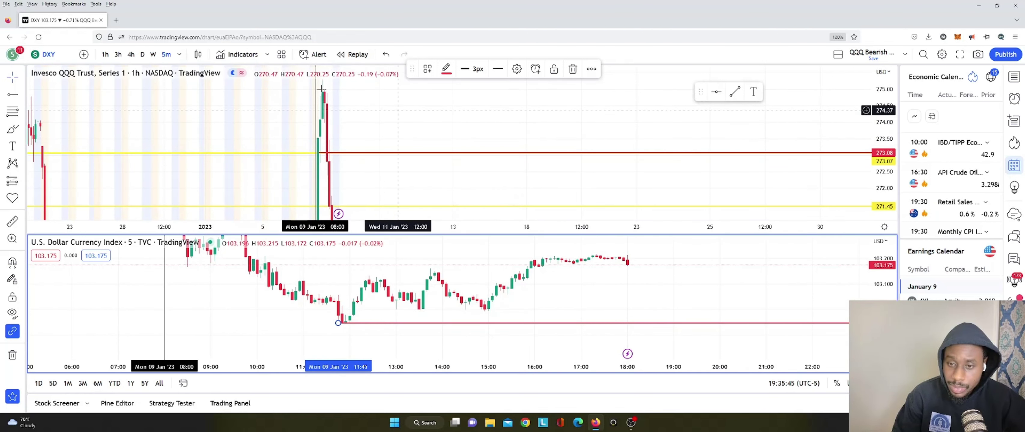
click(371, 103)
drag(572, 124, 275, 101)
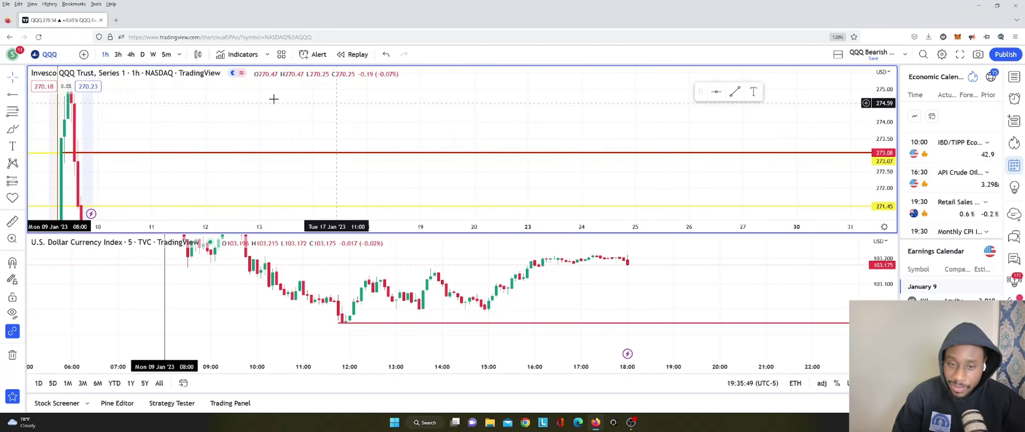
scroll(113, 71, up, 2)
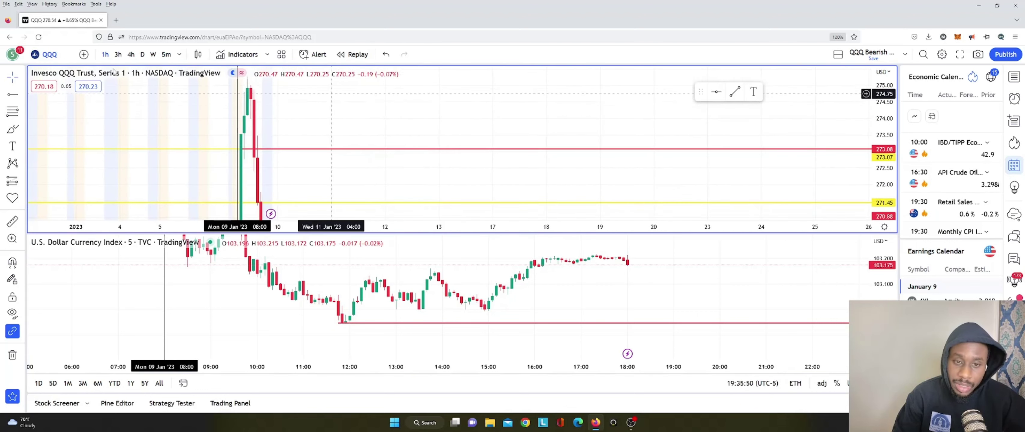
click(167, 56)
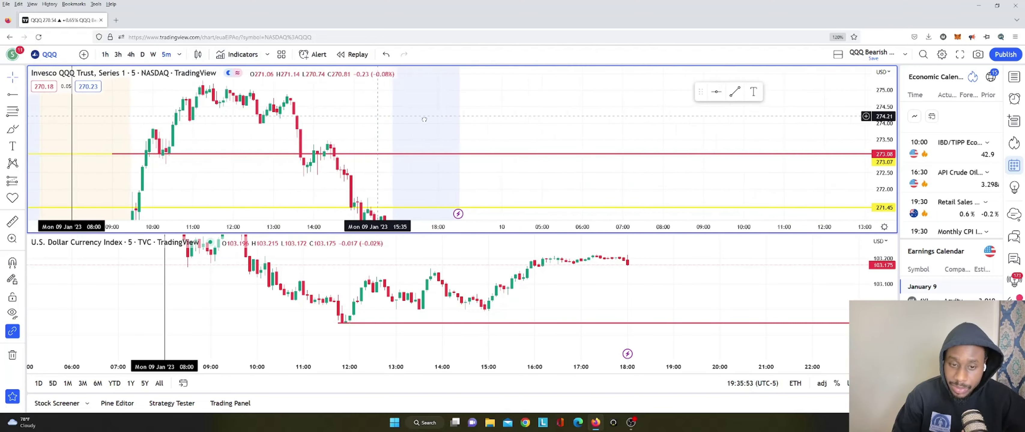
drag(425, 120, 515, 119)
drag(434, 96, 471, 97)
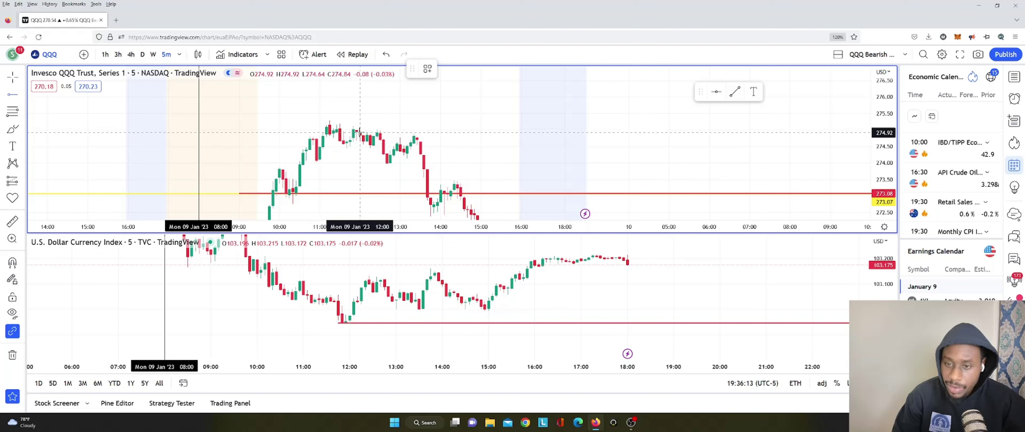
Draw a red horizontal ray at QQQ's 275.04 late-morning high, then deselect it.
click(350, 128)
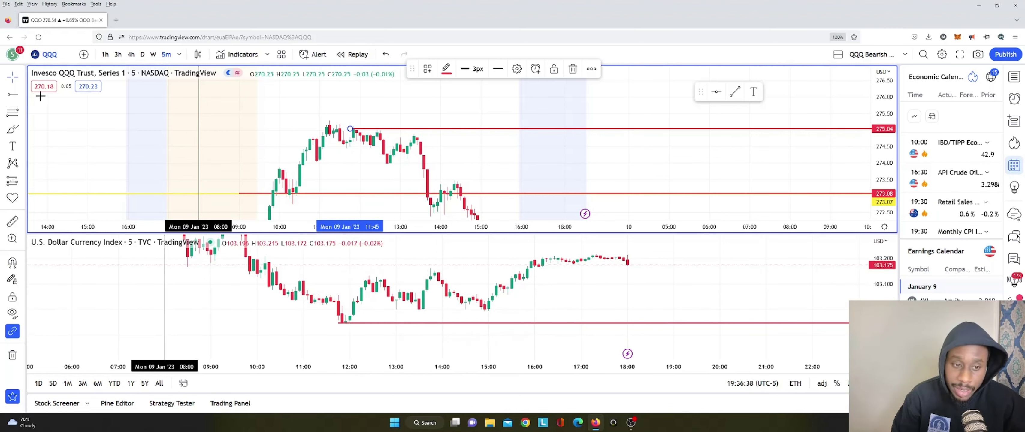
key(Escape)
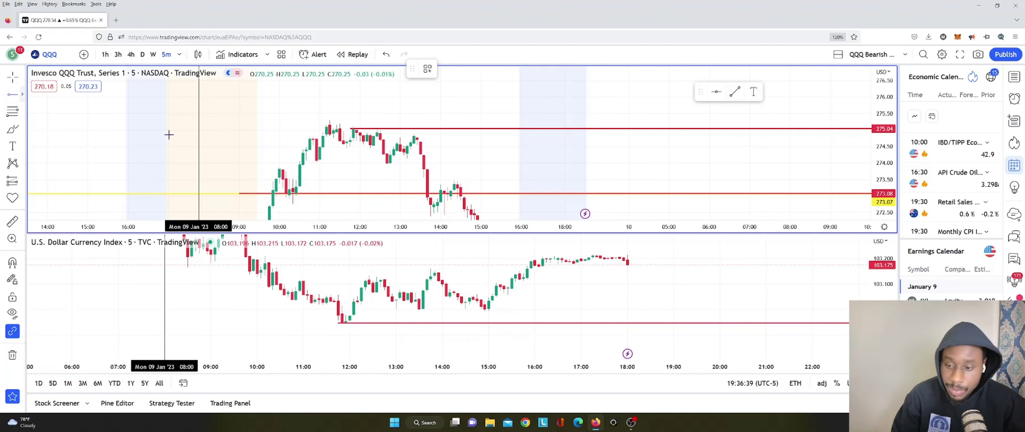
Draw red rays at DXY's 13:30 higher low and QQQ's 274.78 lower high at 13:25.
click(419, 310)
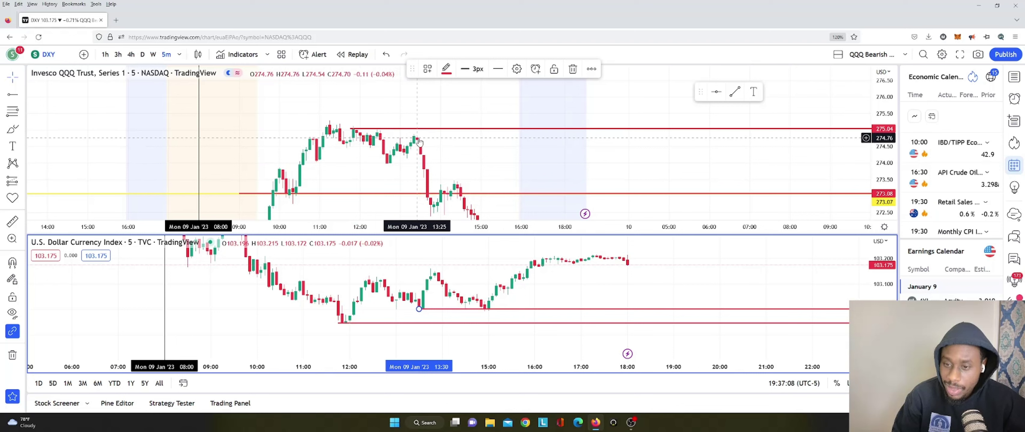
click(13, 97)
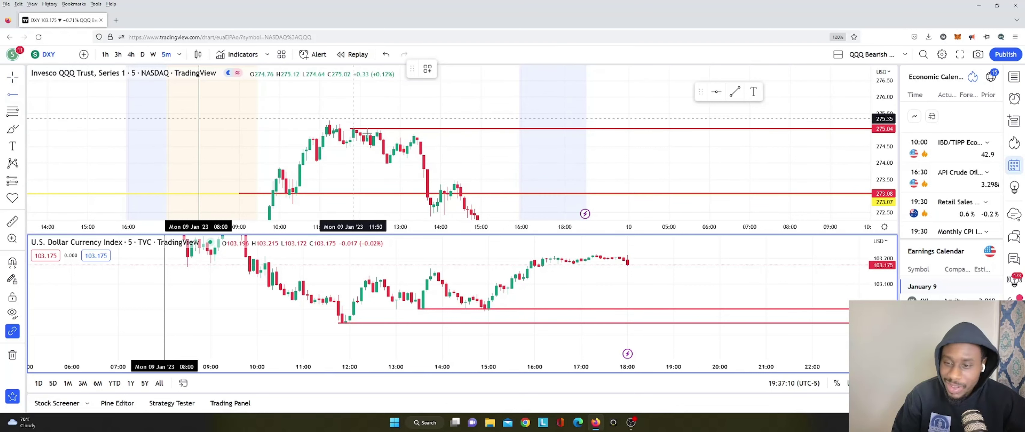
click(417, 137)
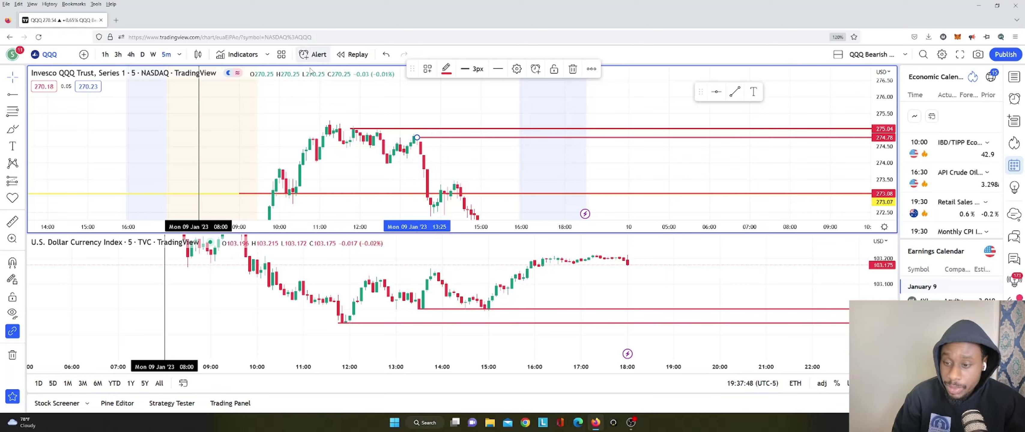
Delete the DXY 13:30 ray, redraw it from the 14:55 low, and add a QQQ ray at 272.39.
click(487, 315)
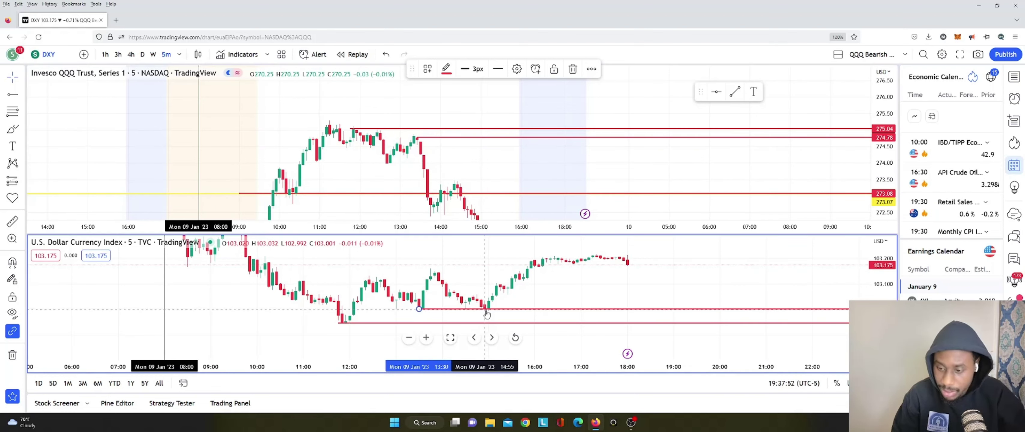
key(Delete)
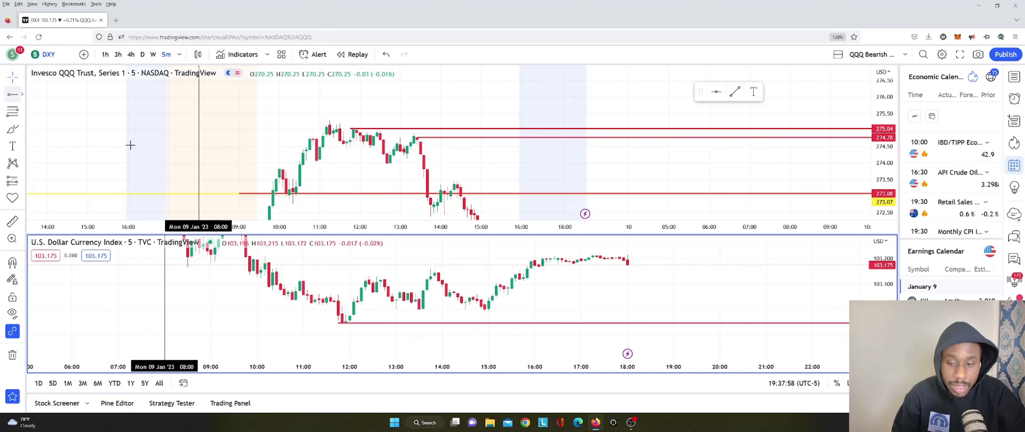
click(485, 313)
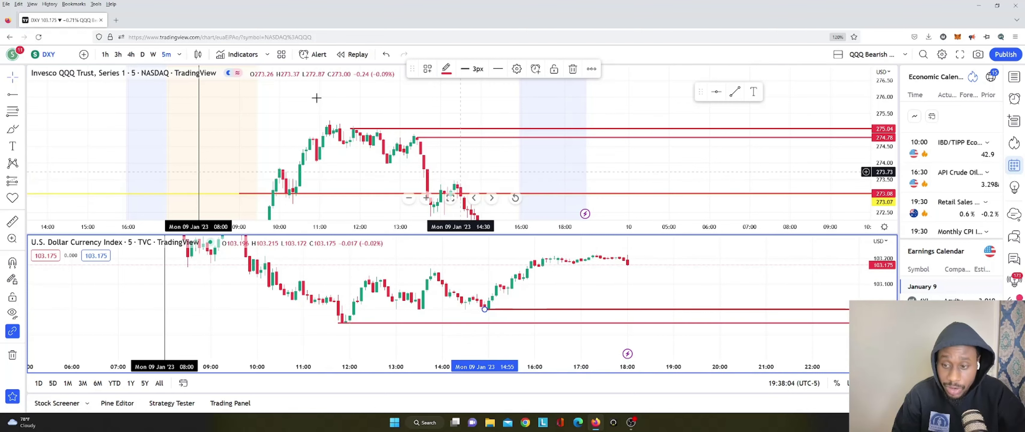
key(alt+j)
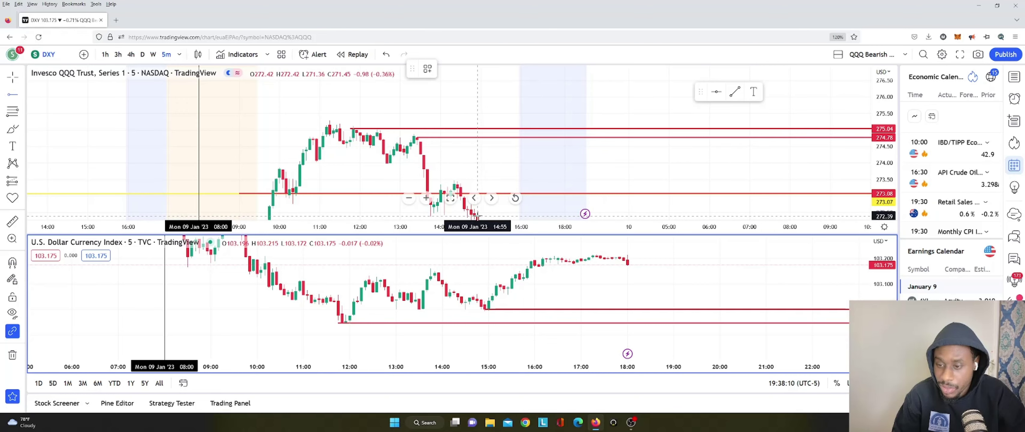
click(477, 216)
Extend the QQQ ray's start leftward, then drag the red 272.39 line up to about 272.71.
drag(558, 202, 512, 73)
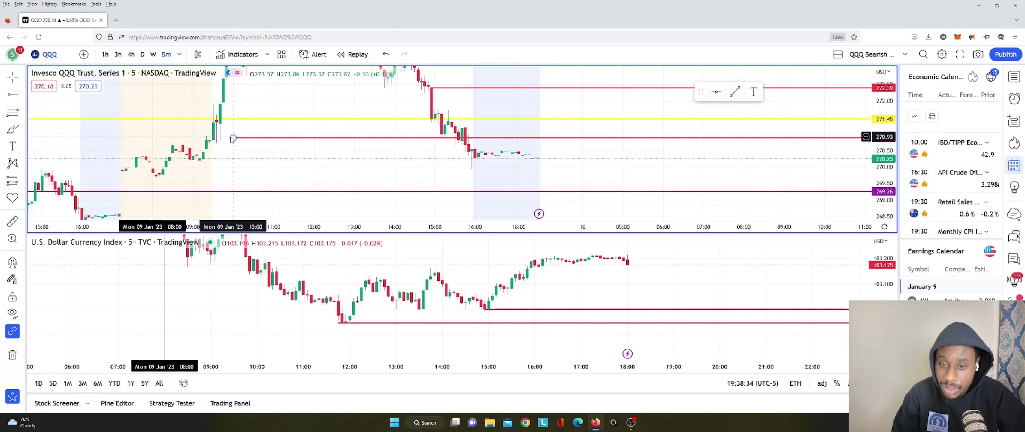
drag(233, 138, 213, 138)
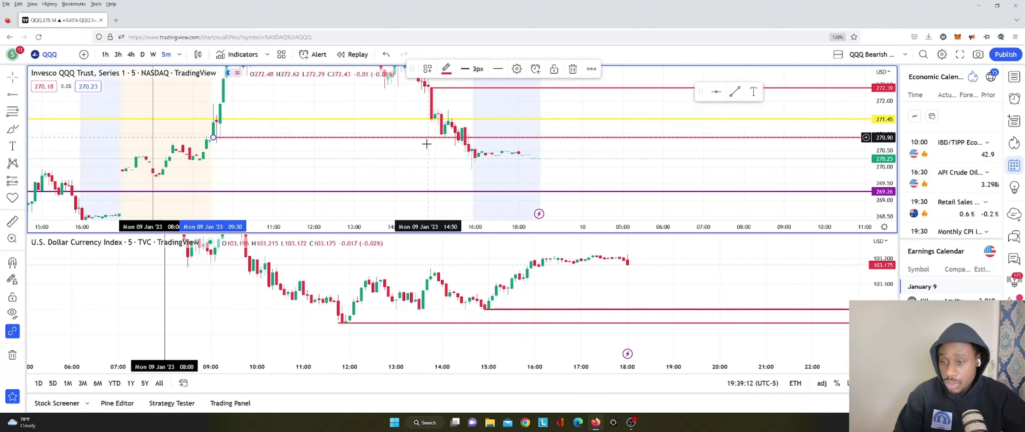
drag(428, 156, 366, 173)
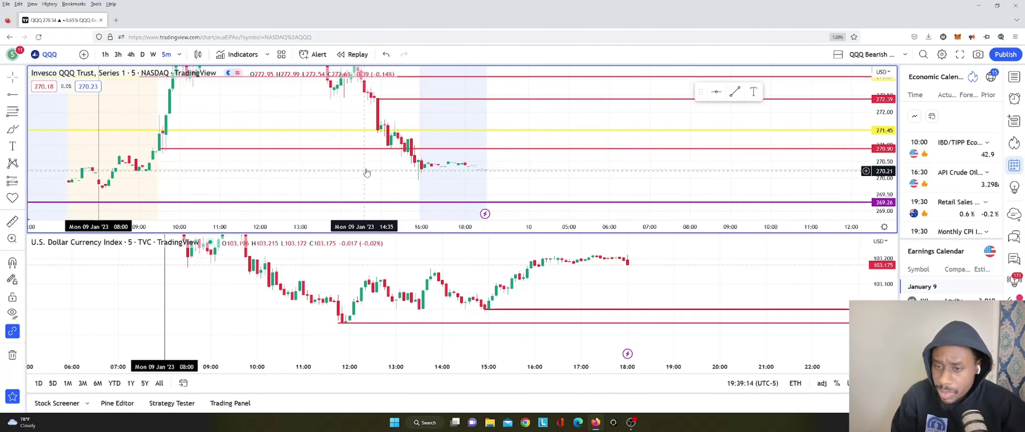
click(388, 100)
drag(388, 103, 389, 92)
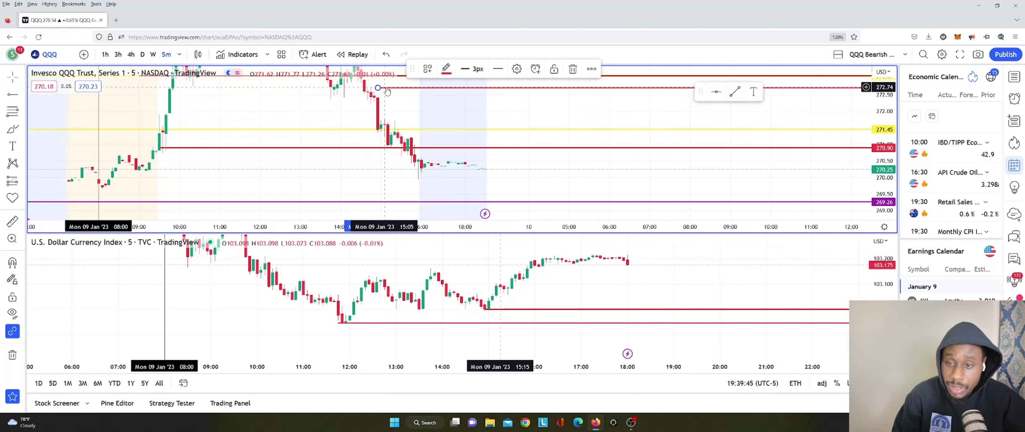
Delete QQQ's red 272.71 and 270.93 lines and both red lines on DXY.
key(Delete)
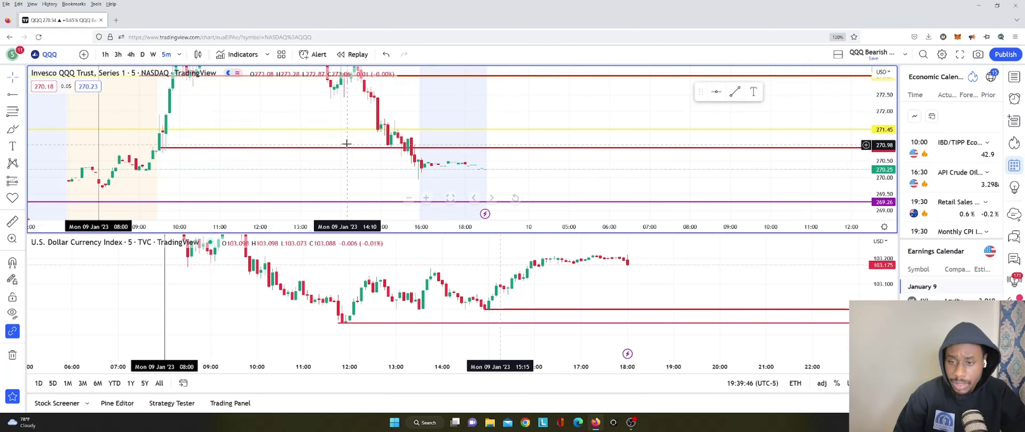
key(Delete)
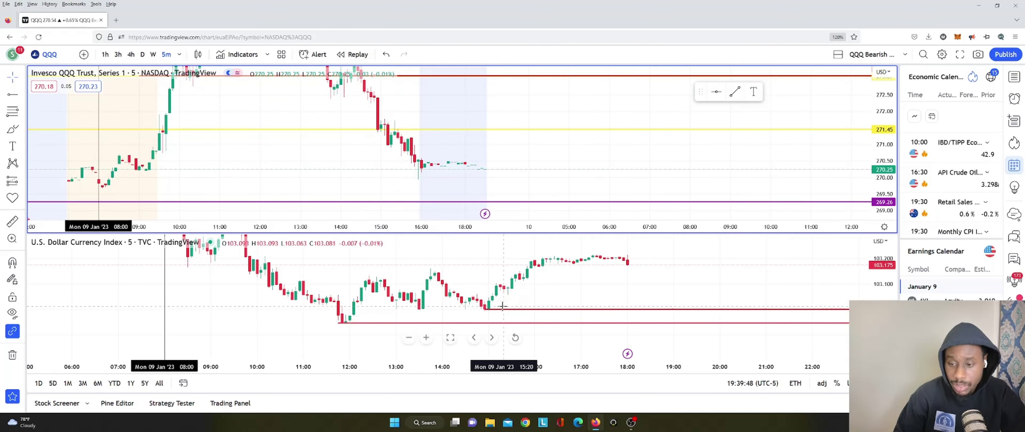
key(Delete)
click(536, 322)
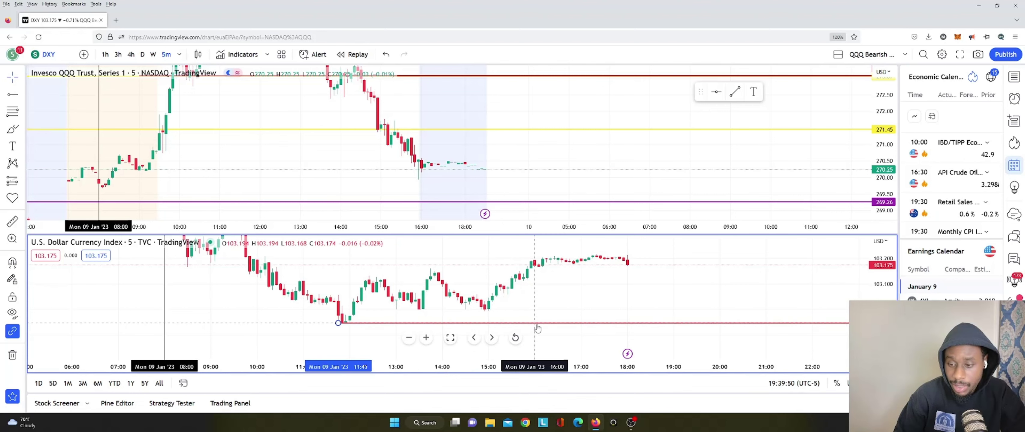
key(Delete)
Delete the remaining red rays at 273.08, 274.78 and 275.04, keeping the yellow 271.45 level in view.
drag(526, 295, 274, 156)
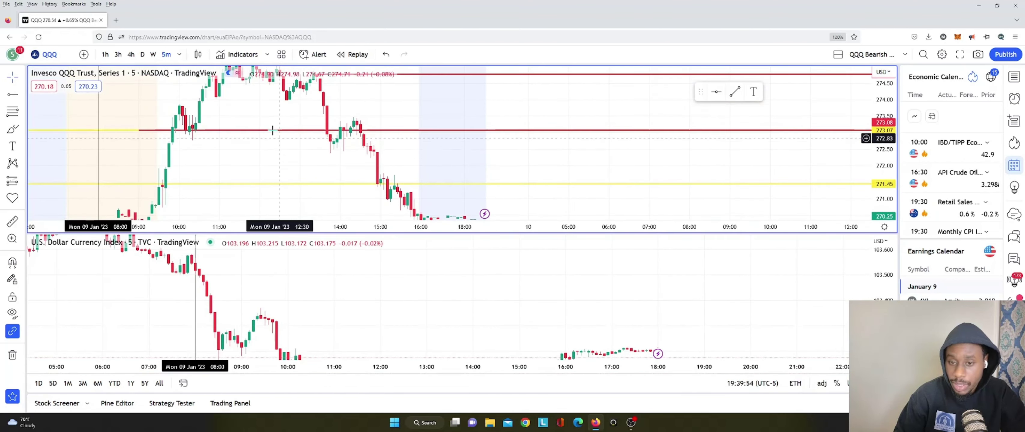
key(Delete)
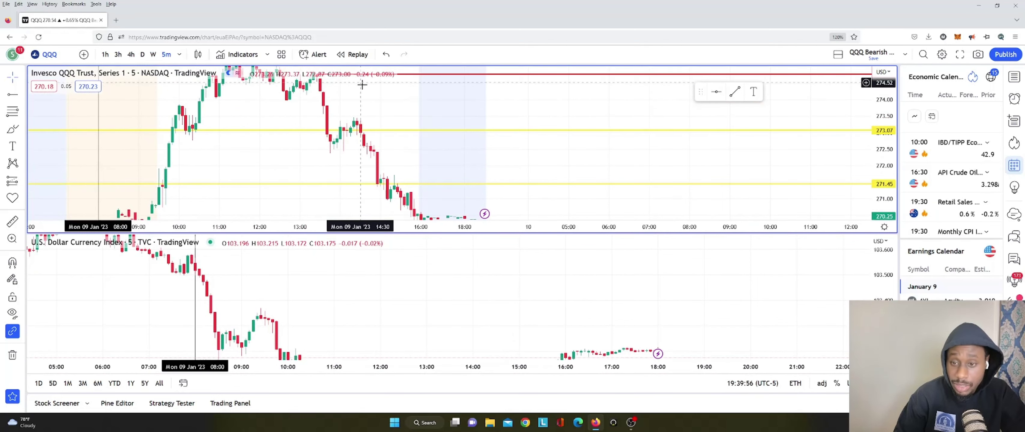
drag(360, 128, 361, 155)
click(316, 127)
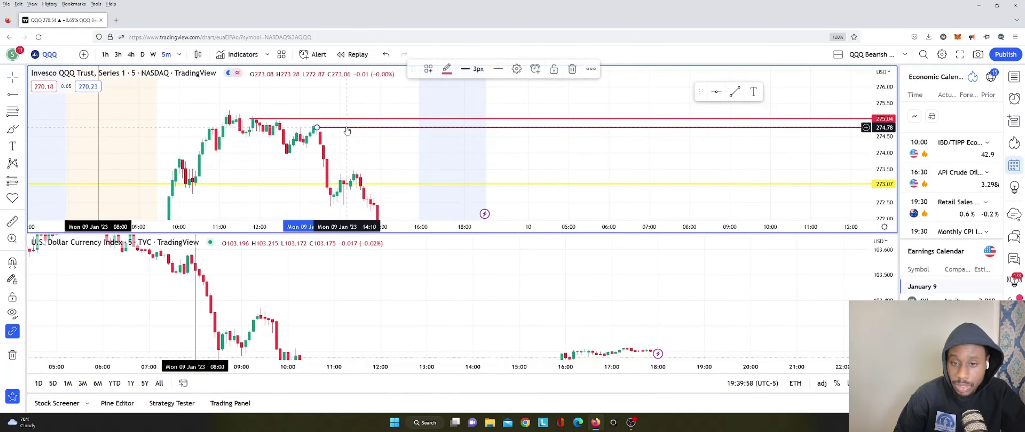
key(Delete)
click(316, 119)
key(Delete)
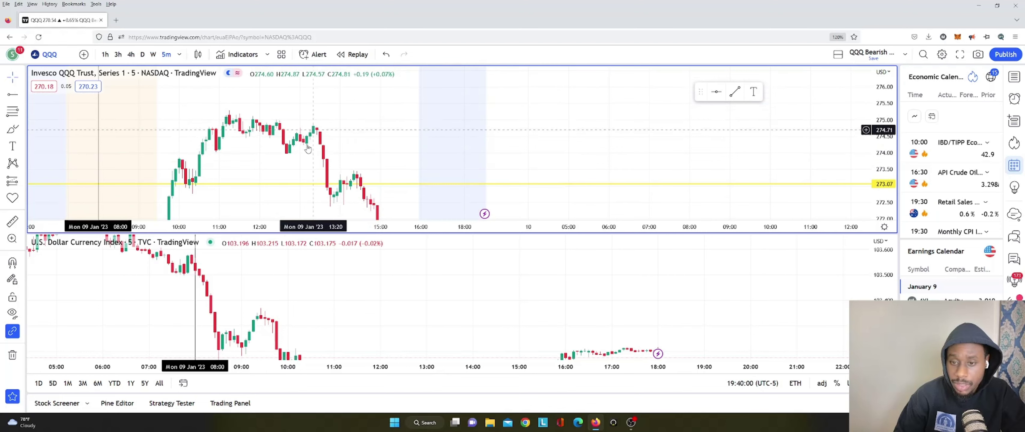
drag(325, 126, 353, 143)
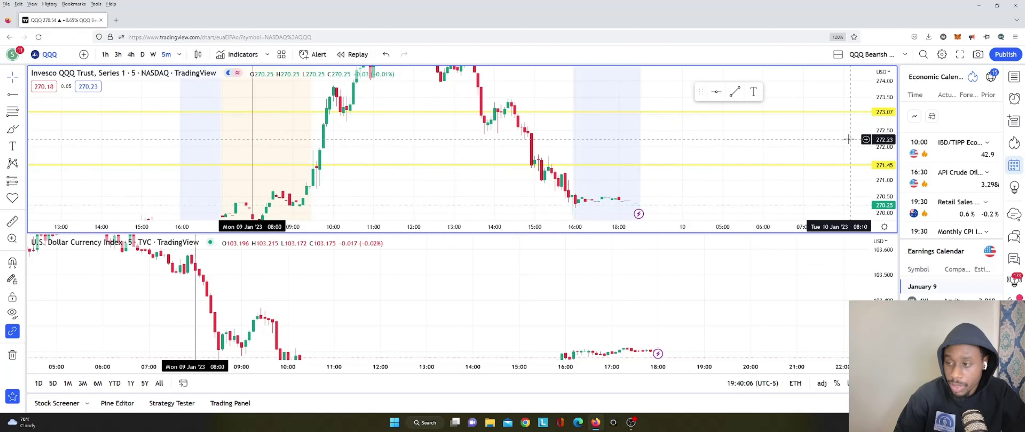
Compress the QQQ price scale so the yellow 273.07 and 271.45 lines and purple 269.26 support all show.
drag(892, 158, 891, 164)
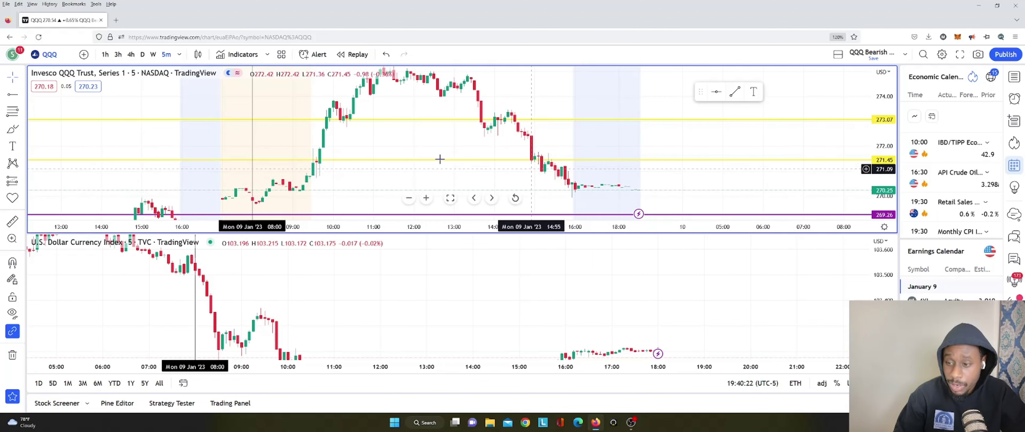
scroll(326, 171, left, 5)
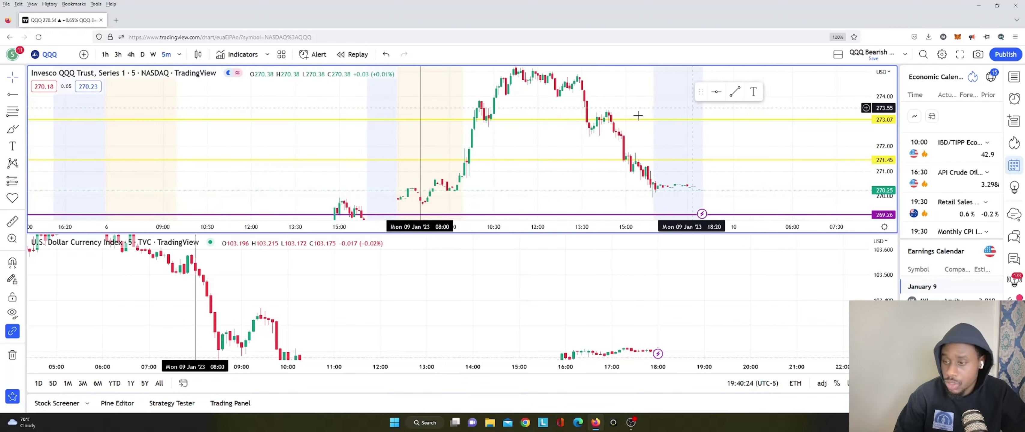
drag(547, 147, 512, 153)
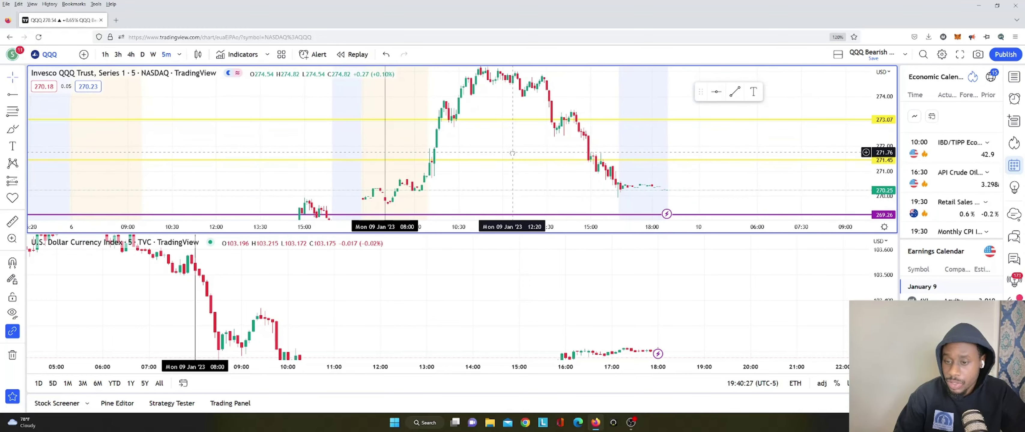
Switch QQQ to 1-hour candles and expand the 09:00 Fed Chair Powell Speech calendar event.
click(106, 54)
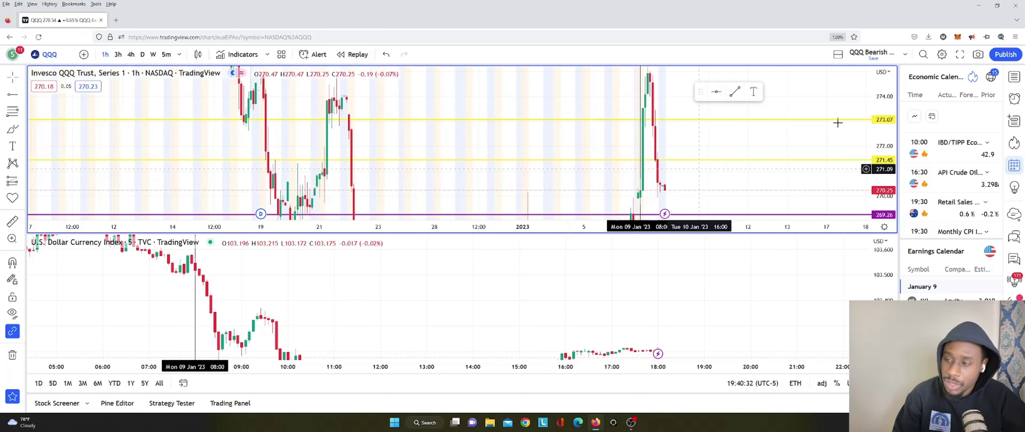
scroll(959, 143, up, 3)
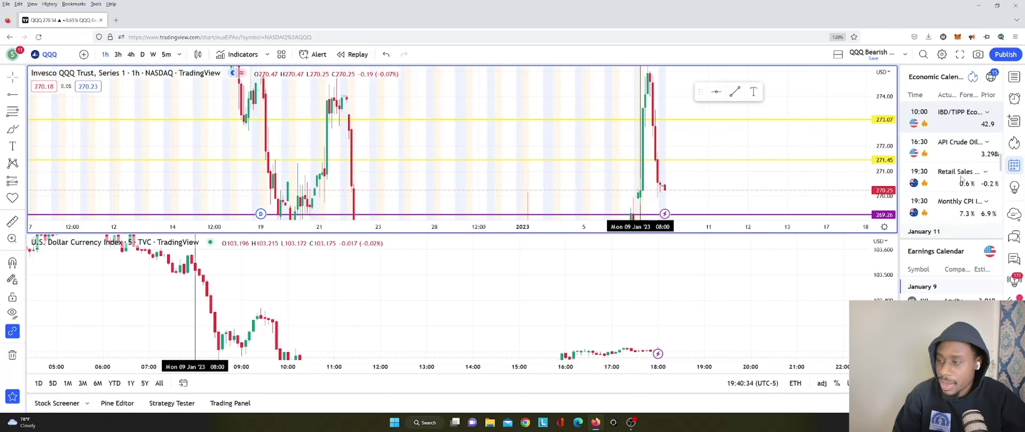
click(955, 165)
scroll(959, 179, up, 2)
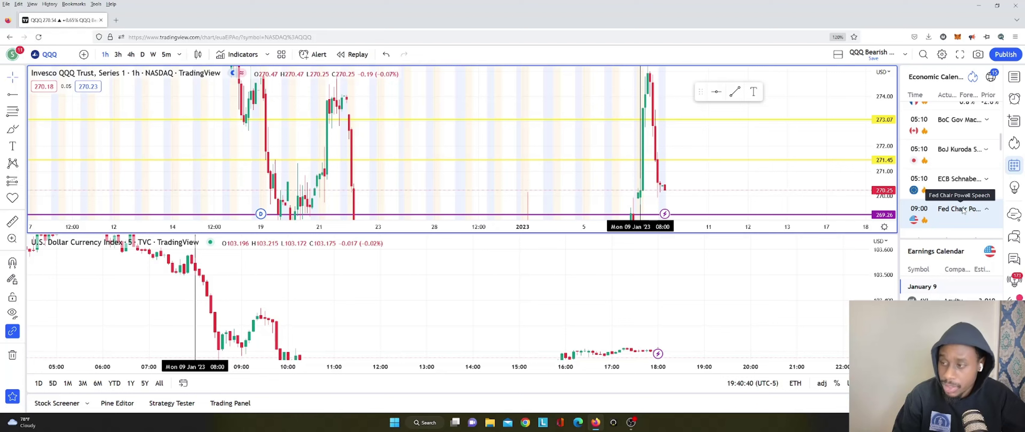
scroll(962, 211, down, 4)
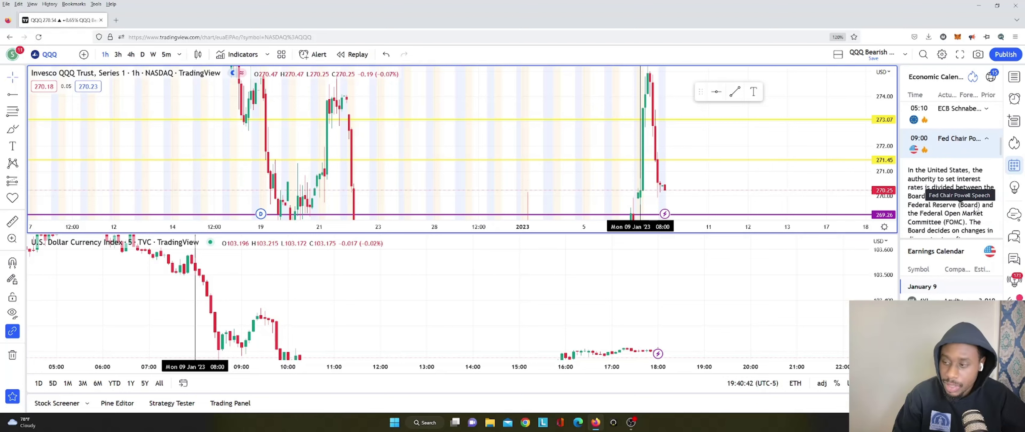
scroll(923, 192, down, 2)
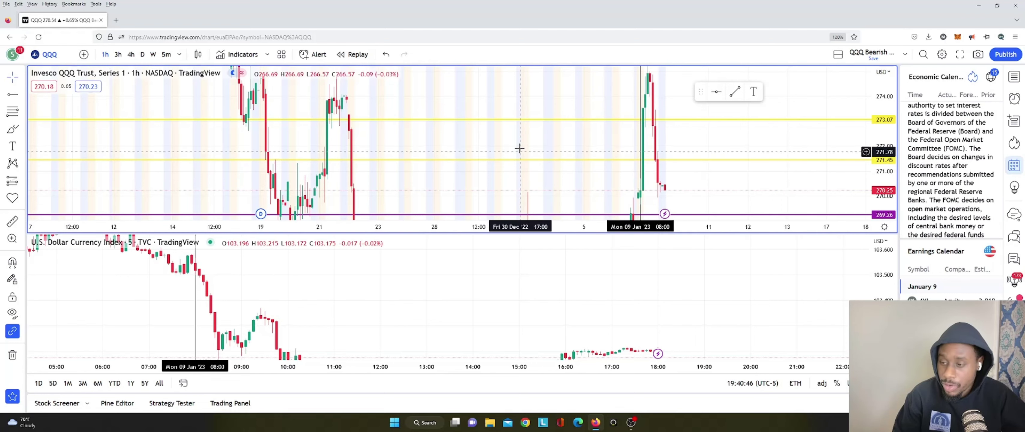
Rescale the QQQ hourly price axis to reveal the purple 266.87 and 264.34 supports below 269.26.
drag(885, 173, 886, 179)
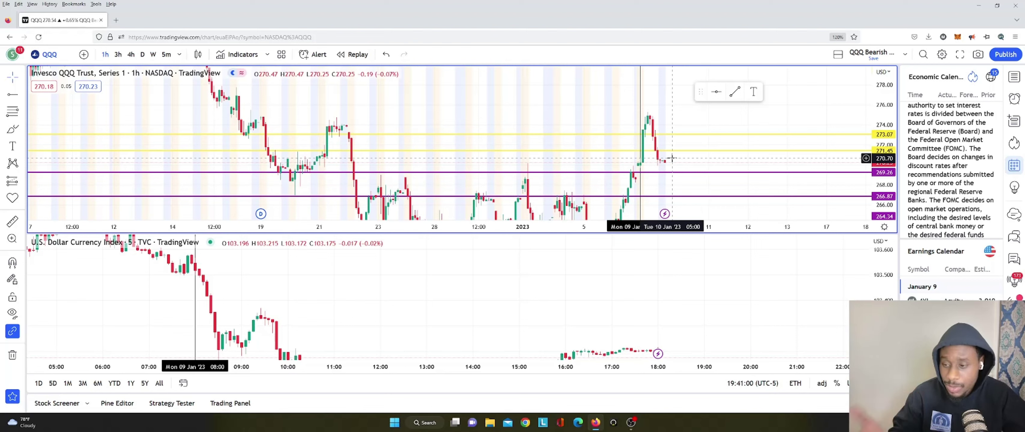
drag(478, 269, 328, 276)
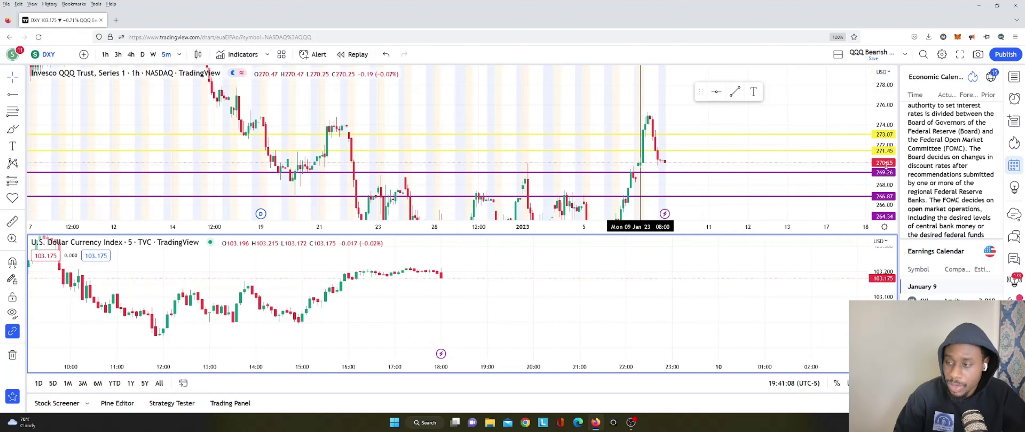
drag(888, 169, 888, 170)
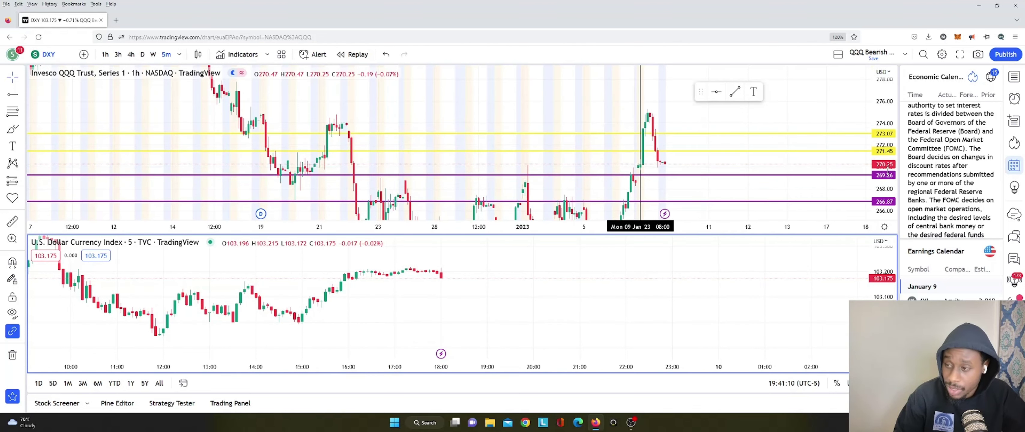
drag(890, 142, 890, 147)
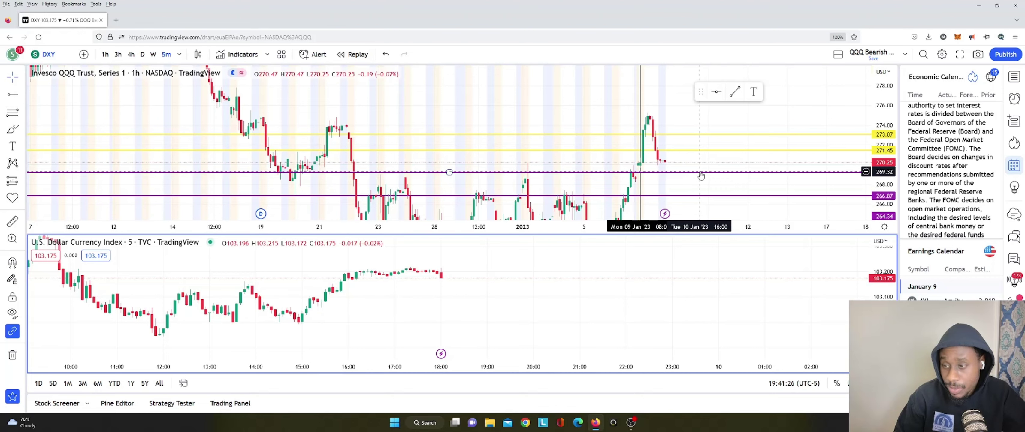
Lift a purple support line to about 281.38, deselect it, and return to current QQQ prices.
drag(678, 125, 653, 184)
click(652, 113)
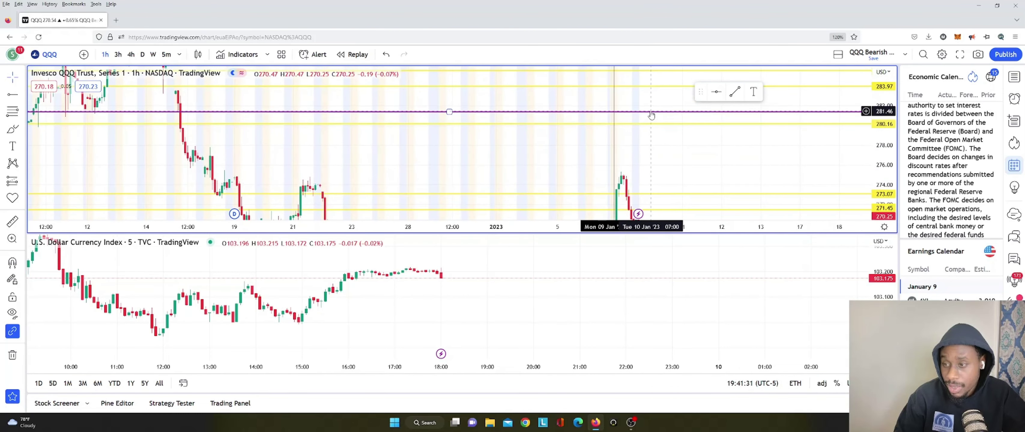
key(Escape)
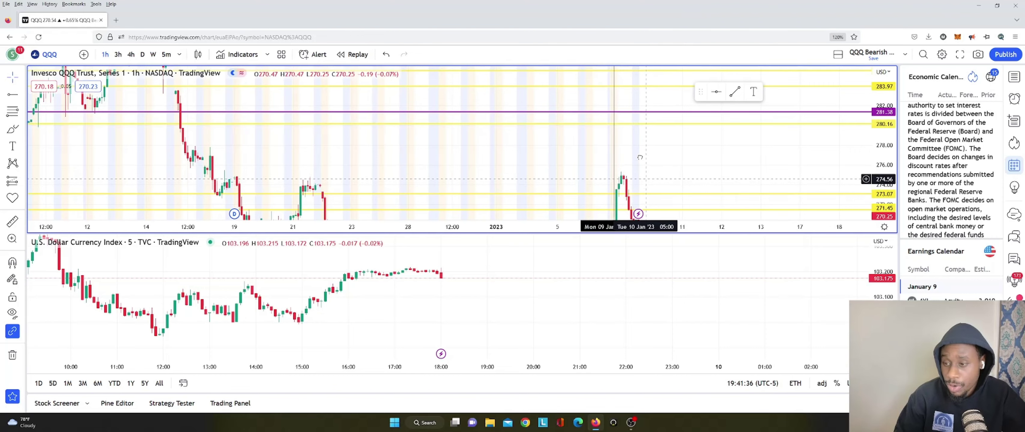
drag(647, 182, 633, 129)
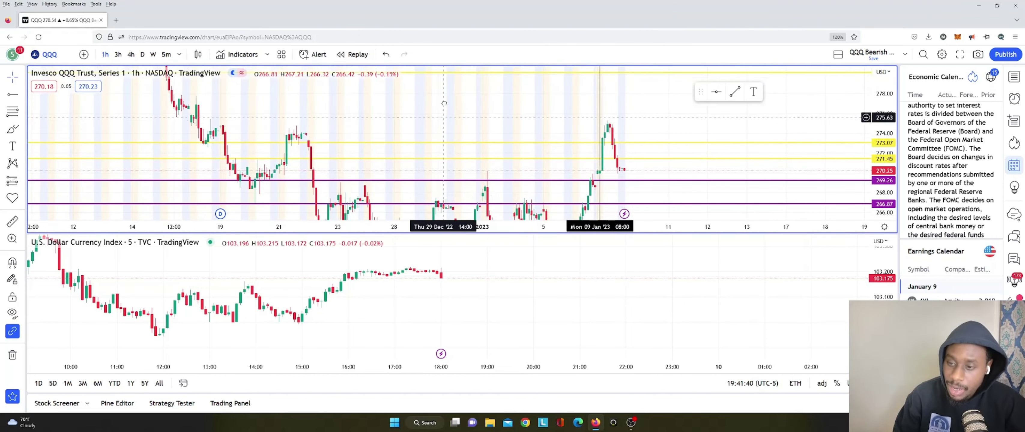
drag(614, 164, 616, 144)
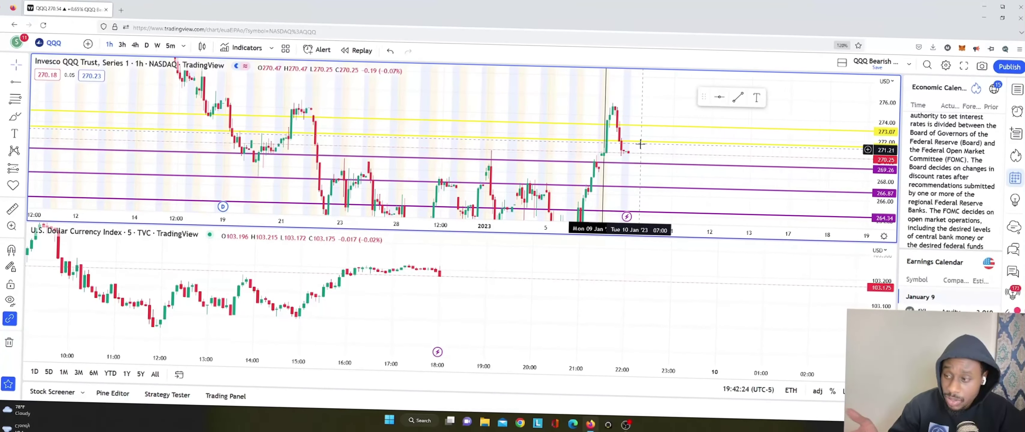
scroll(984, 243, up, 3)
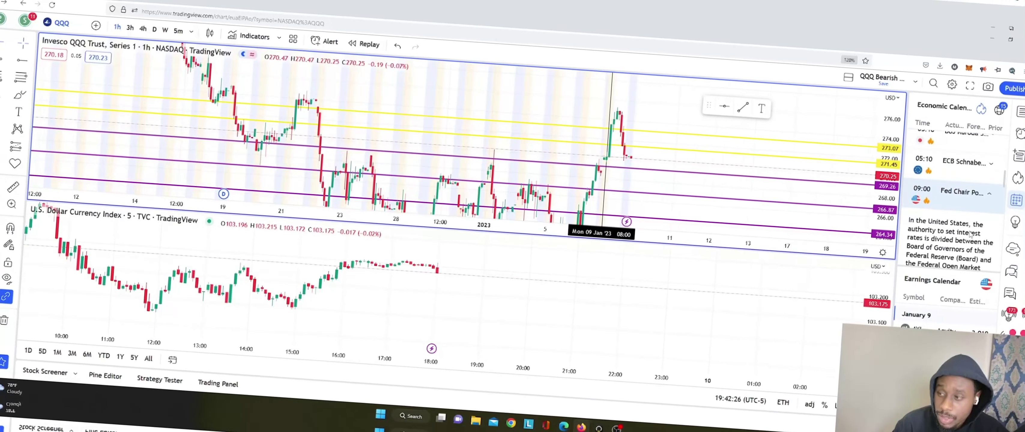